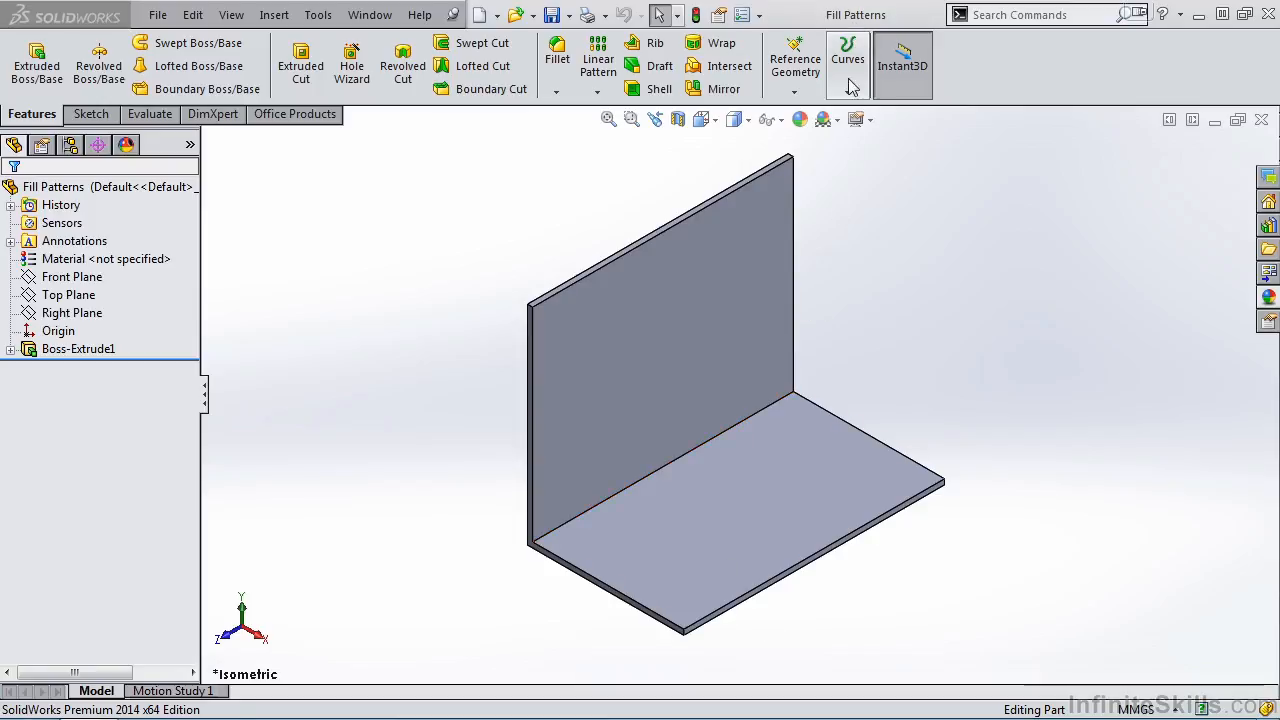
{"action": "left_click", "coordinate": [597, 92]}
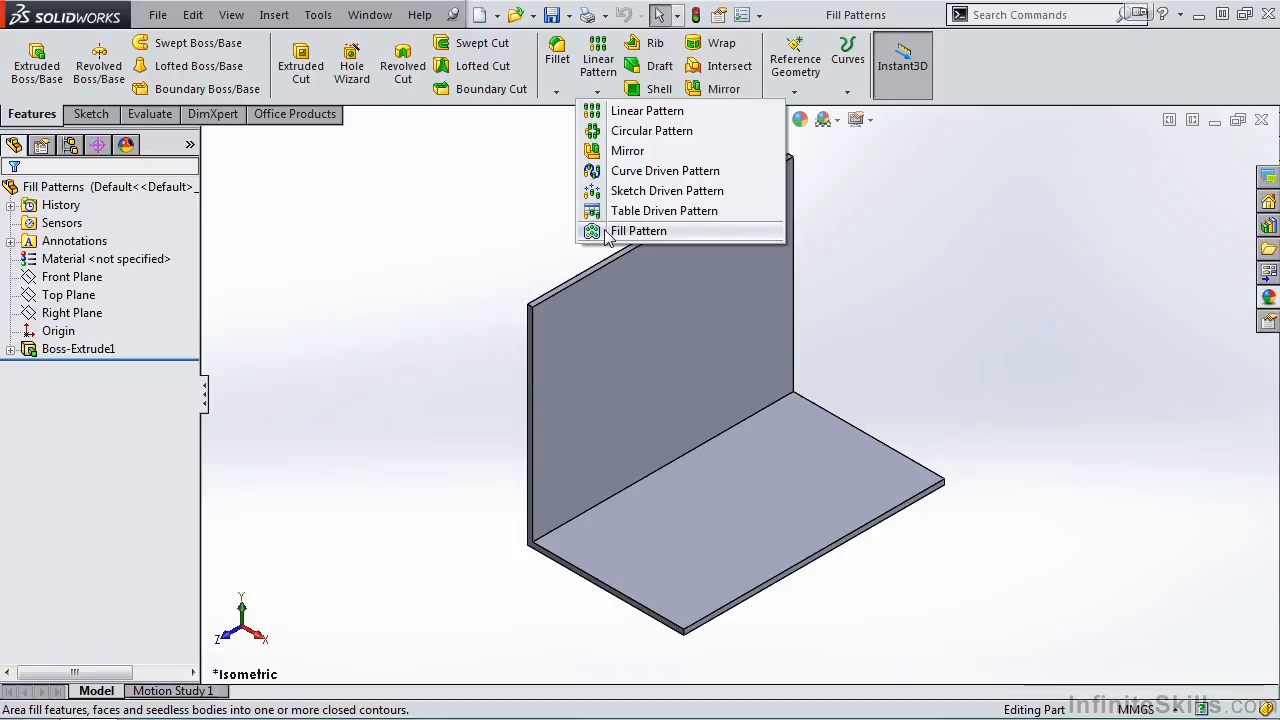
{"action": "left_click", "coordinate": [524, 260]}
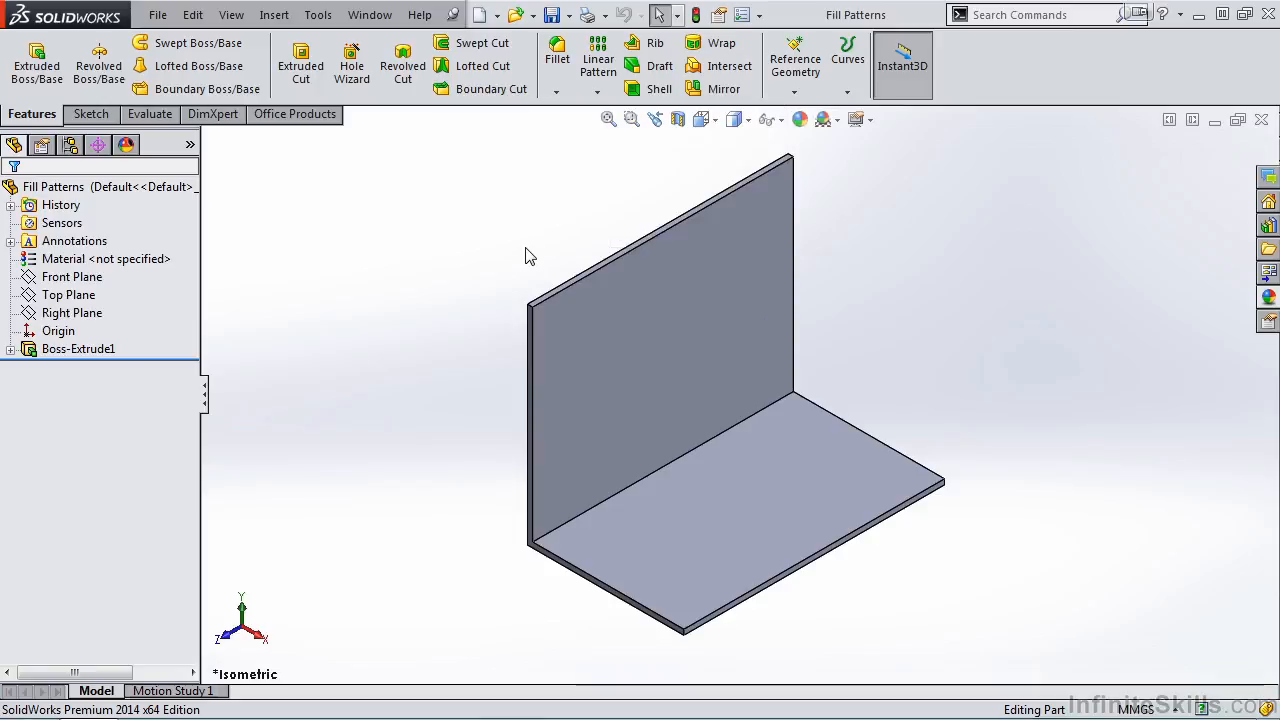
Step: Start a sketch on the large inner face of the bracket's vertical wall
{"action": "left_click", "coordinate": [91, 114]}
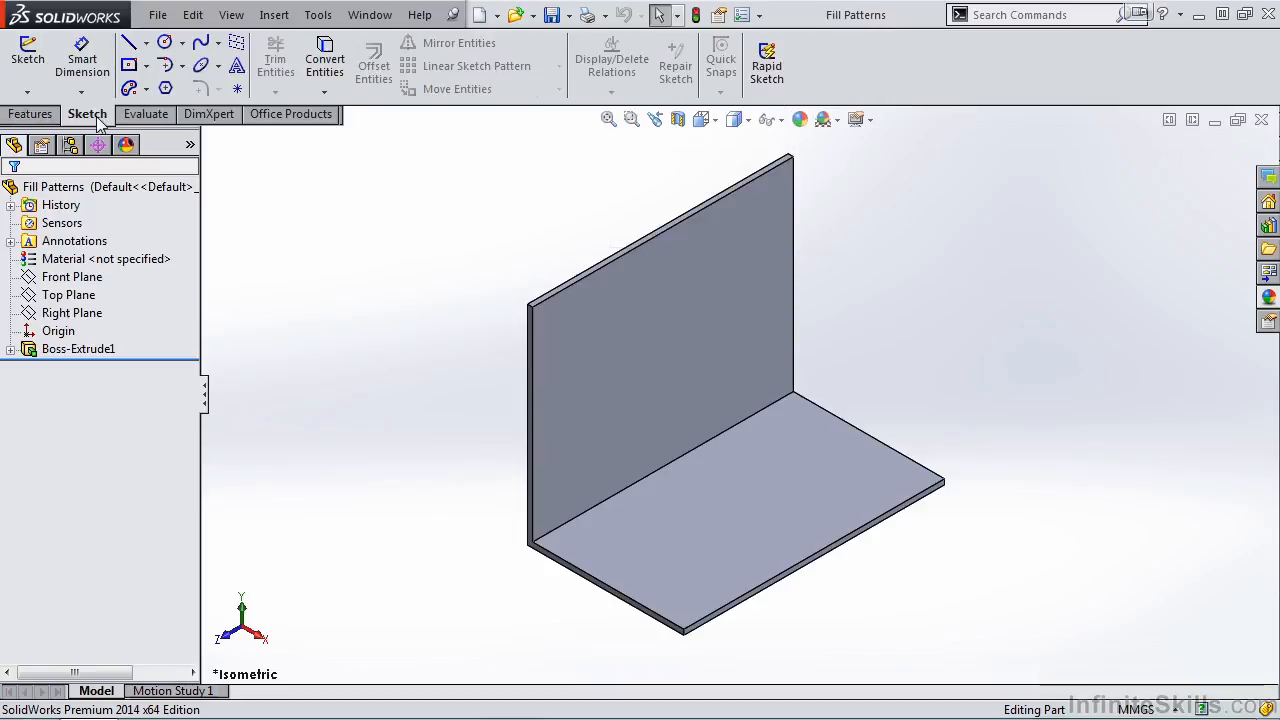
{"action": "left_click", "coordinate": [27, 60]}
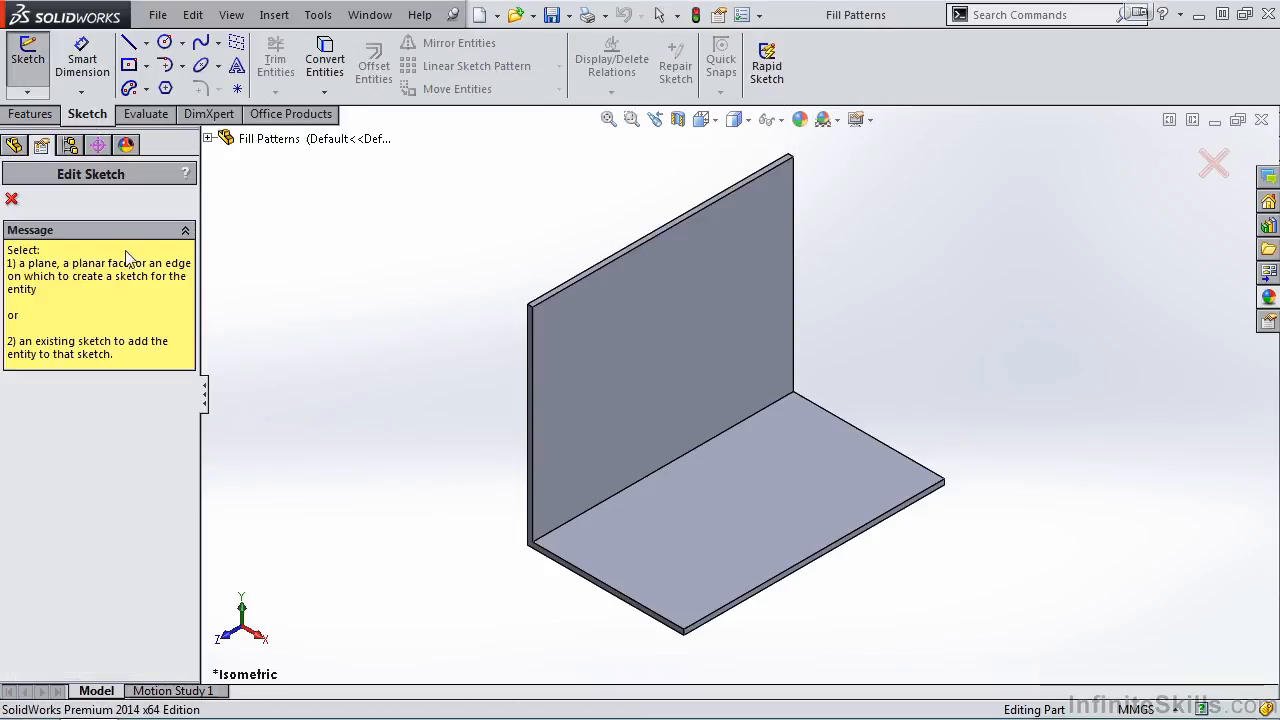
{"action": "left_click", "coordinate": [674, 344]}
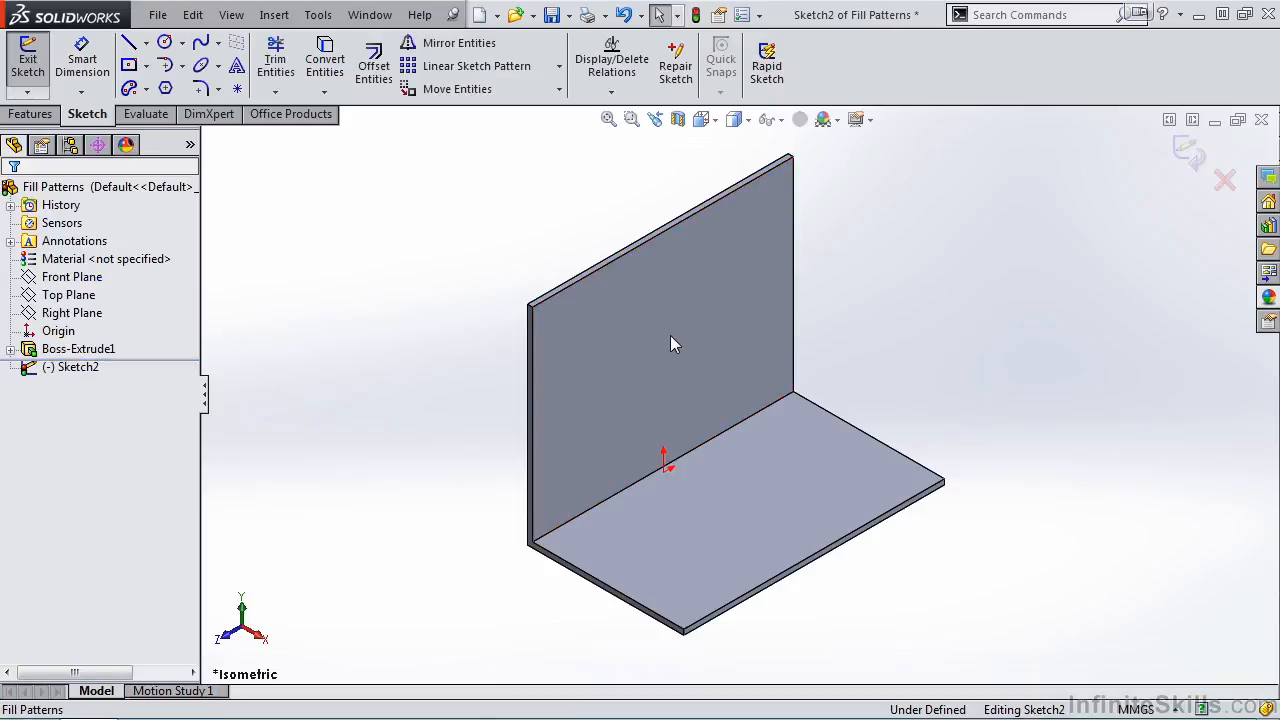
{"action": "left_click", "coordinate": [701, 119]}
{"action": "left_click", "coordinate": [741, 216]}
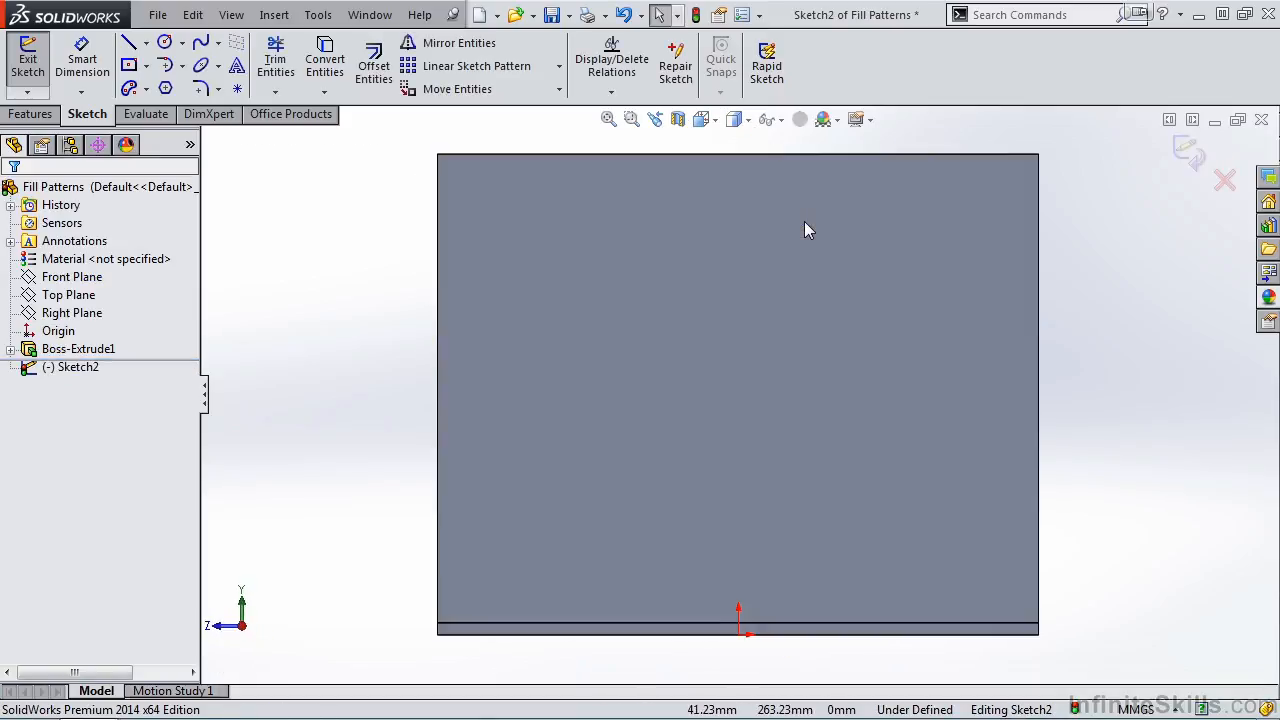
Step: Draw a diagonal centerline across the wall face, from its upper left corner to its lower right corner
{"action": "left_click", "coordinate": [146, 43]}
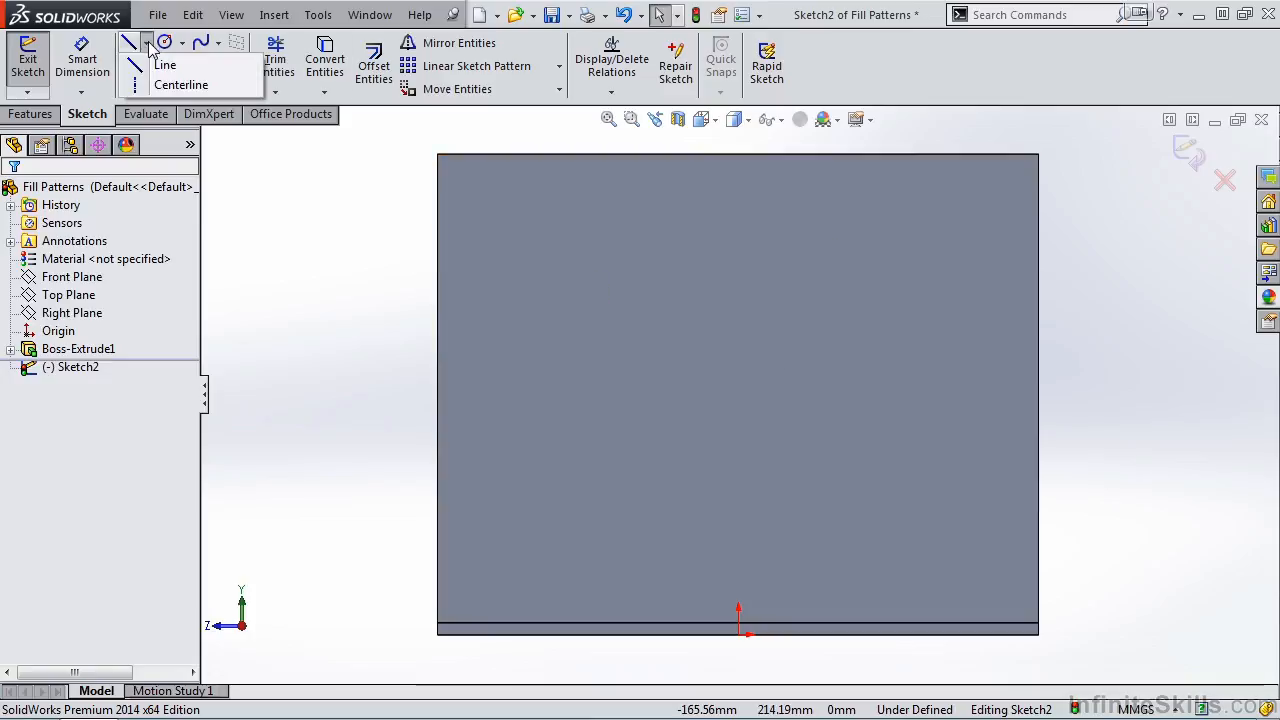
{"action": "left_click", "coordinate": [175, 84]}
{"action": "left_click", "coordinate": [437, 154]}
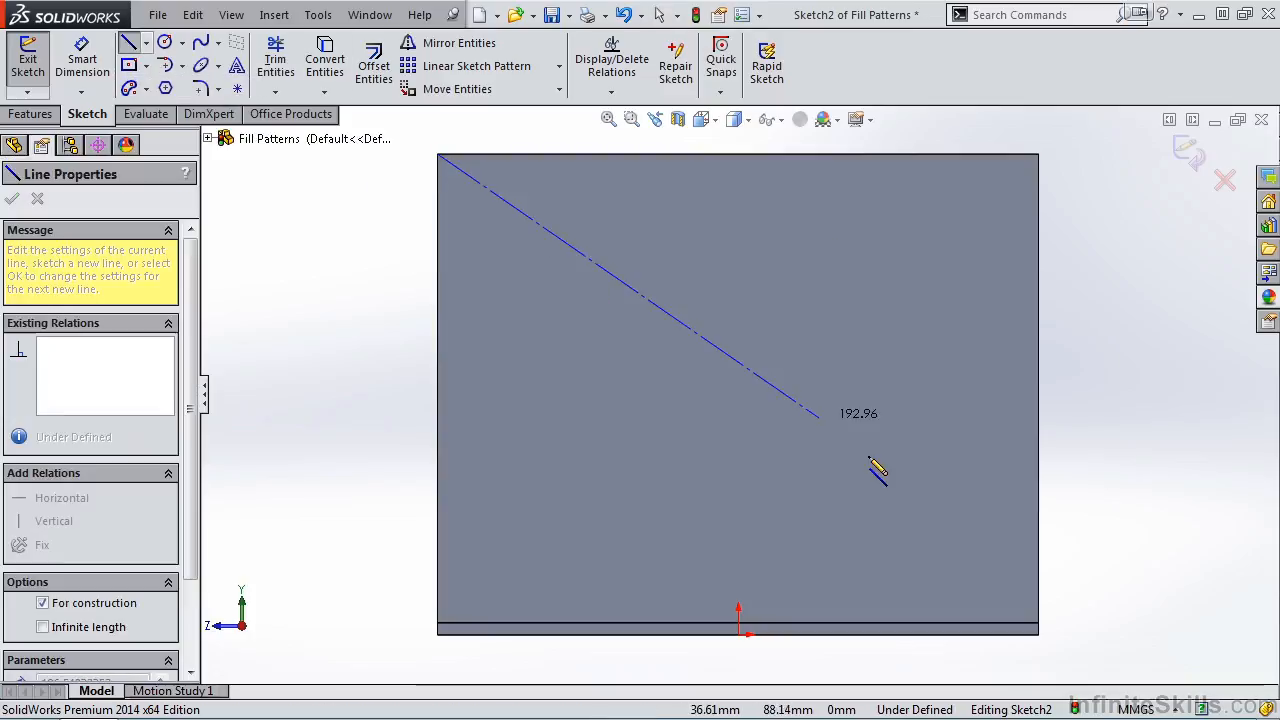
{"action": "left_click", "coordinate": [1039, 624]}
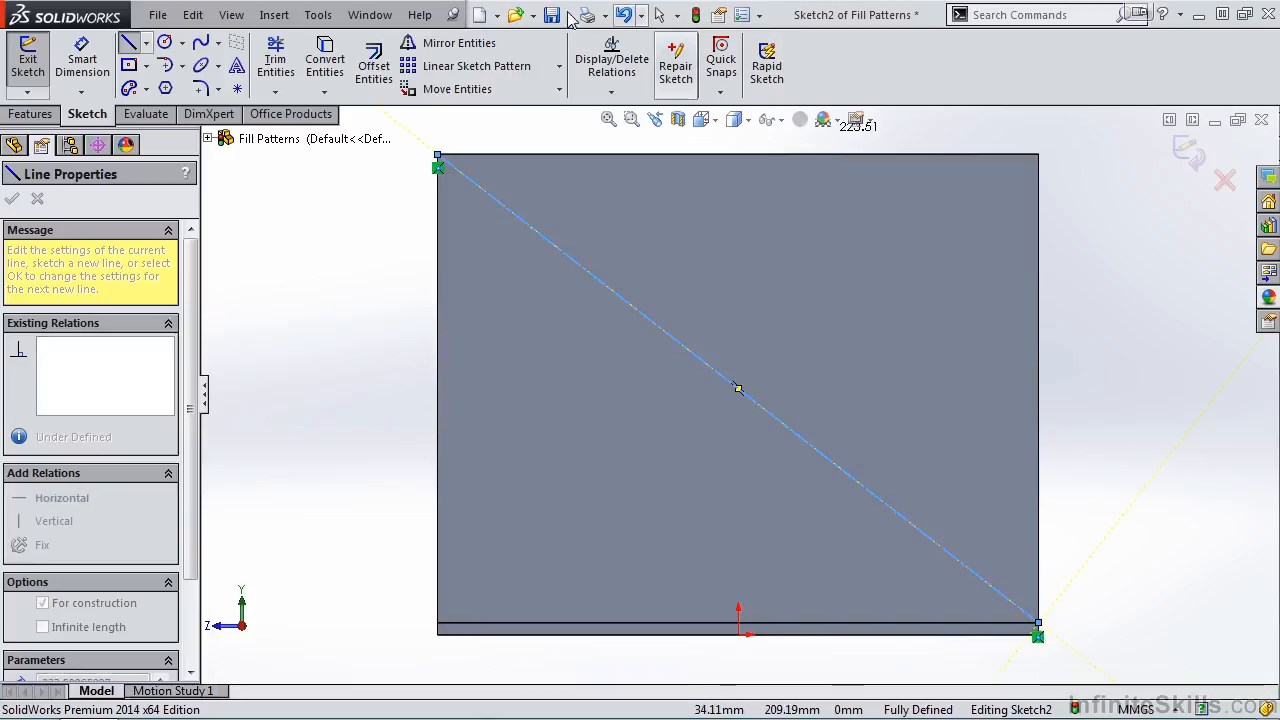
Step: Sketch a circle of about 74 mm radius centred on the midpoint of the diagonal centerline
{"action": "left_click", "coordinate": [164, 43]}
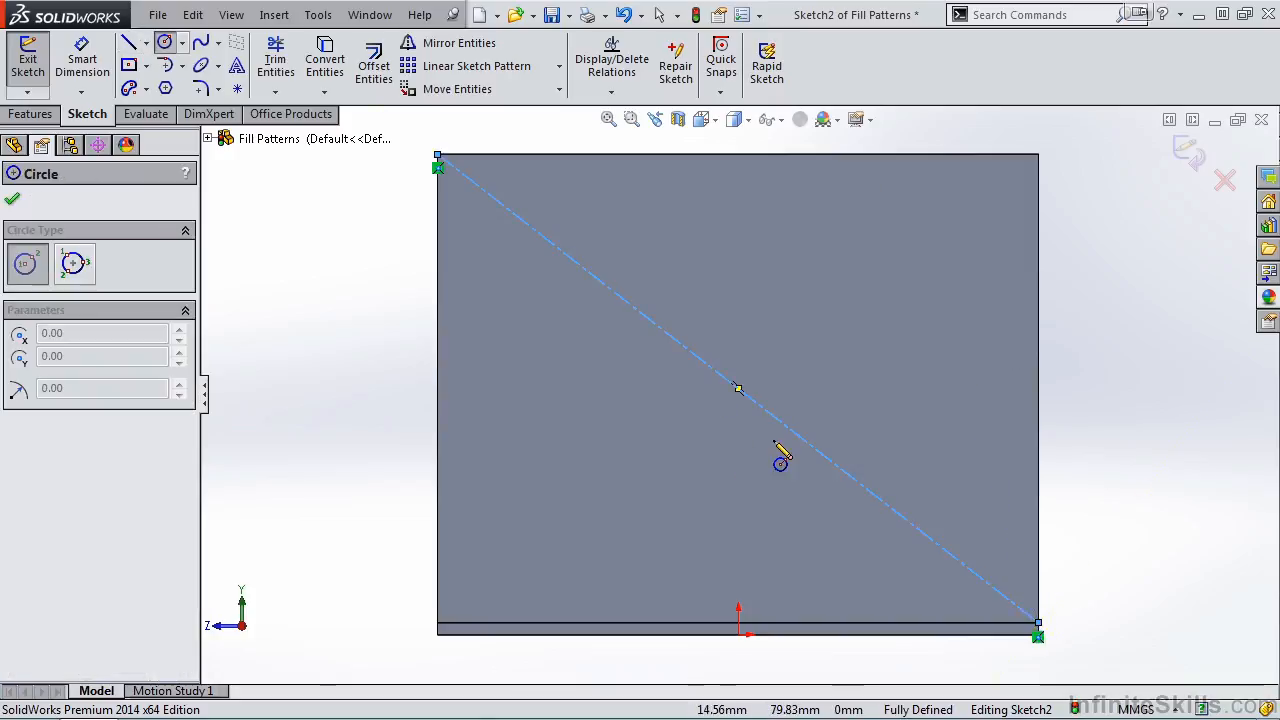
{"action": "left_click", "coordinate": [737, 388]}
{"action": "left_click", "coordinate": [885, 290]}
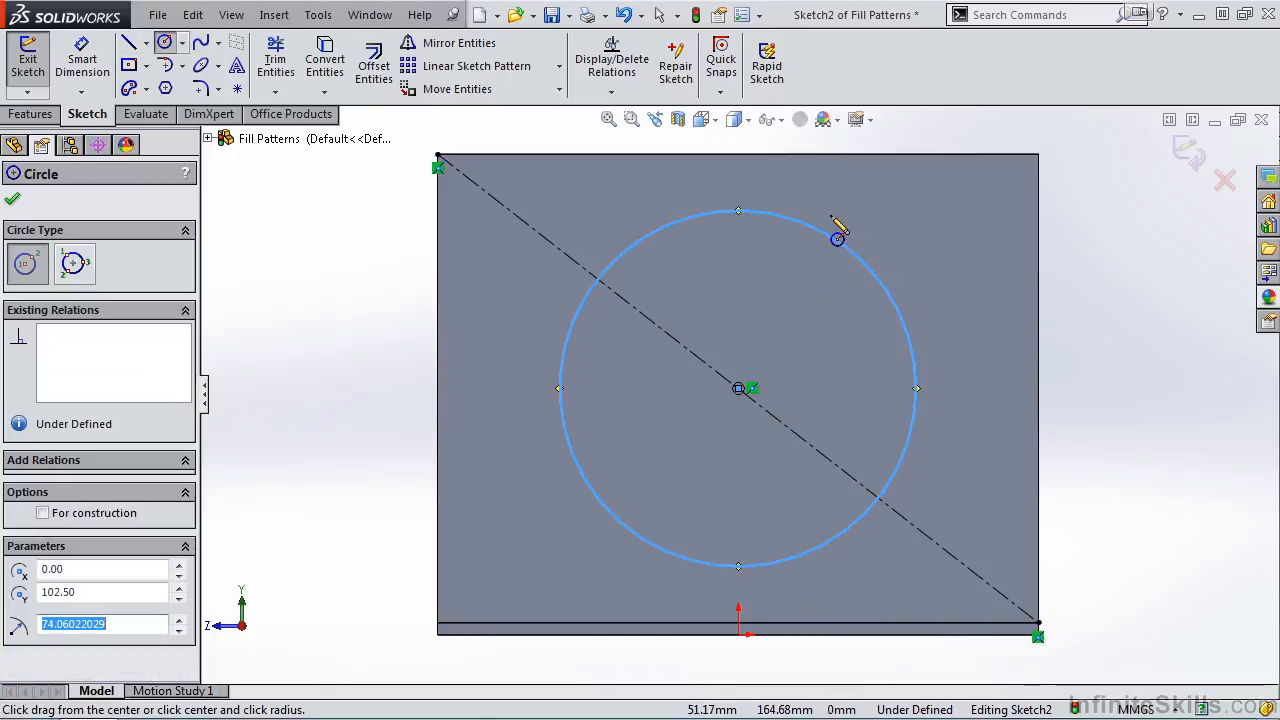
Step: Dimension the circle's diameter as 150 mm and exit the sketch
{"action": "left_click", "coordinate": [82, 60]}
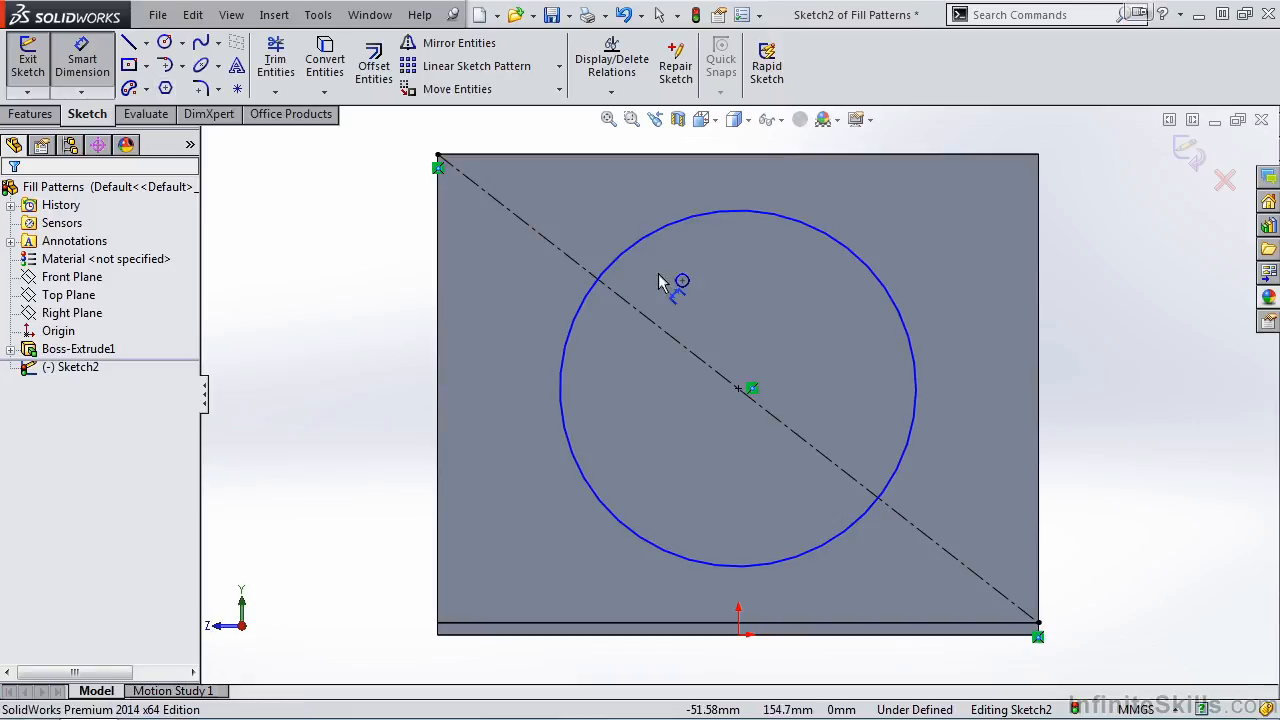
{"action": "left_click", "coordinate": [889, 282]}
{"action": "left_click", "coordinate": [1000, 404]}
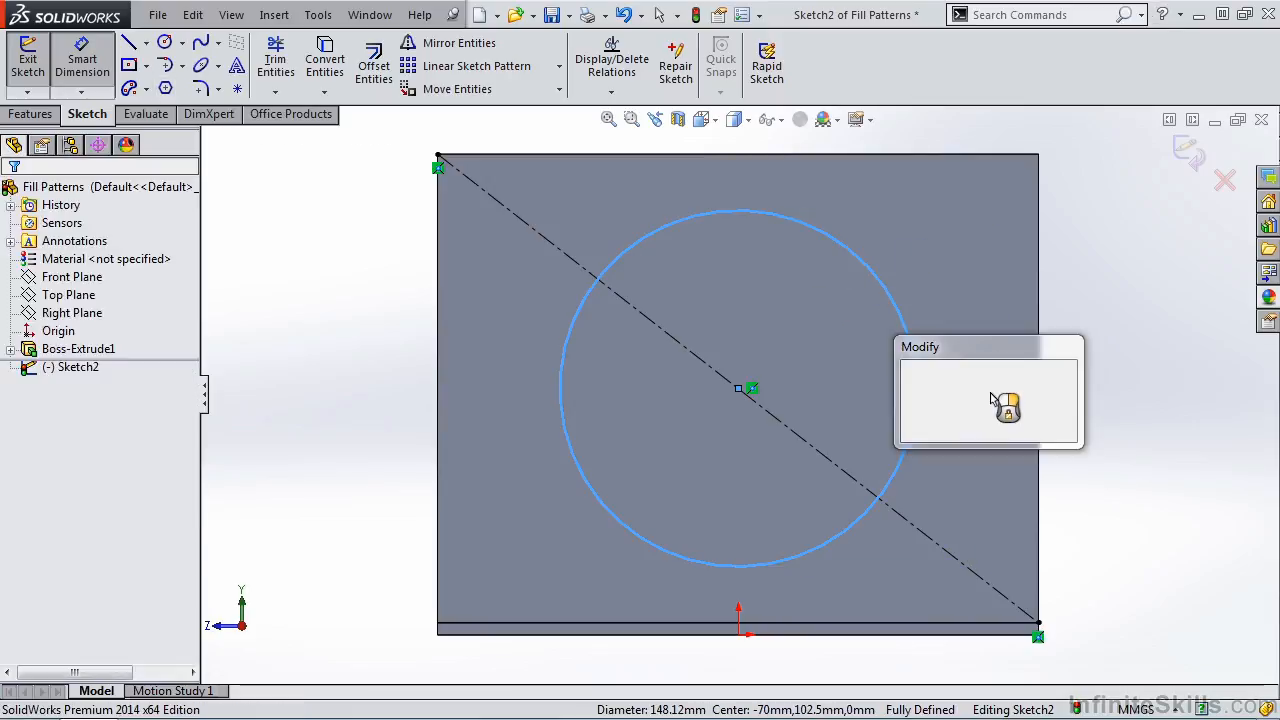
{"action": "type", "text": "150"}
{"action": "left_click", "coordinate": [911, 373]}
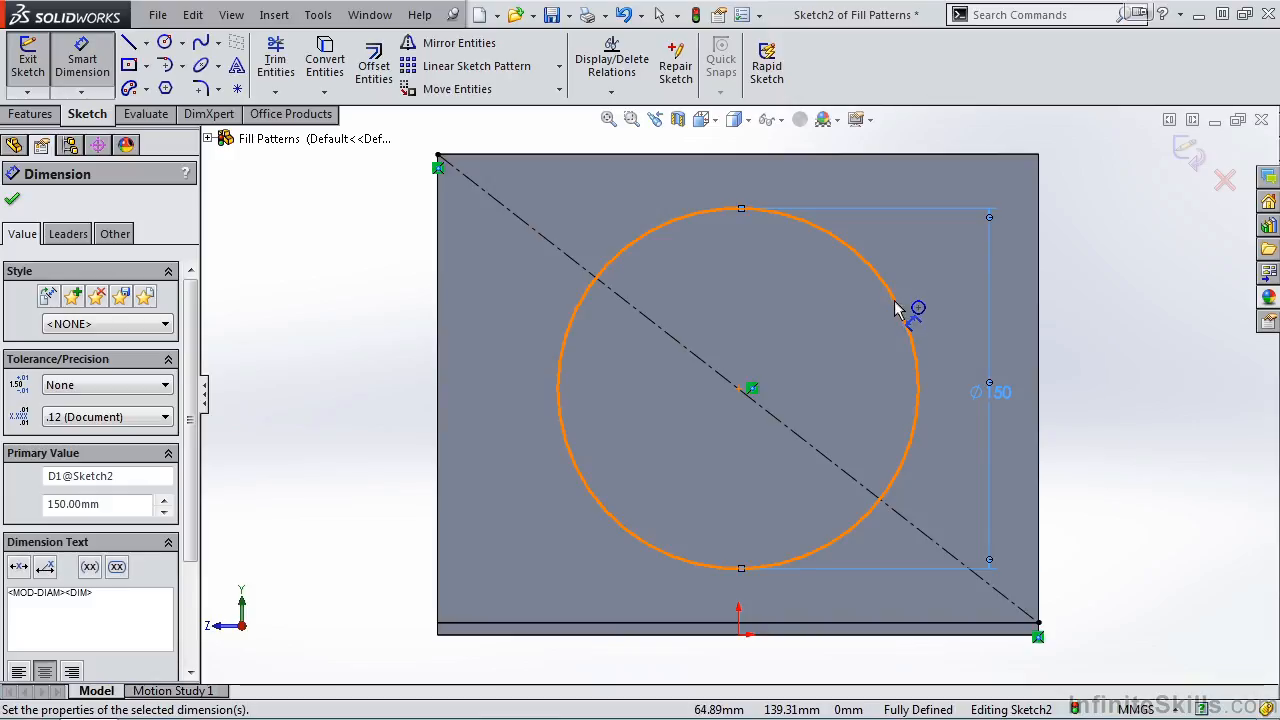
{"action": "left_click", "coordinate": [1188, 150]}
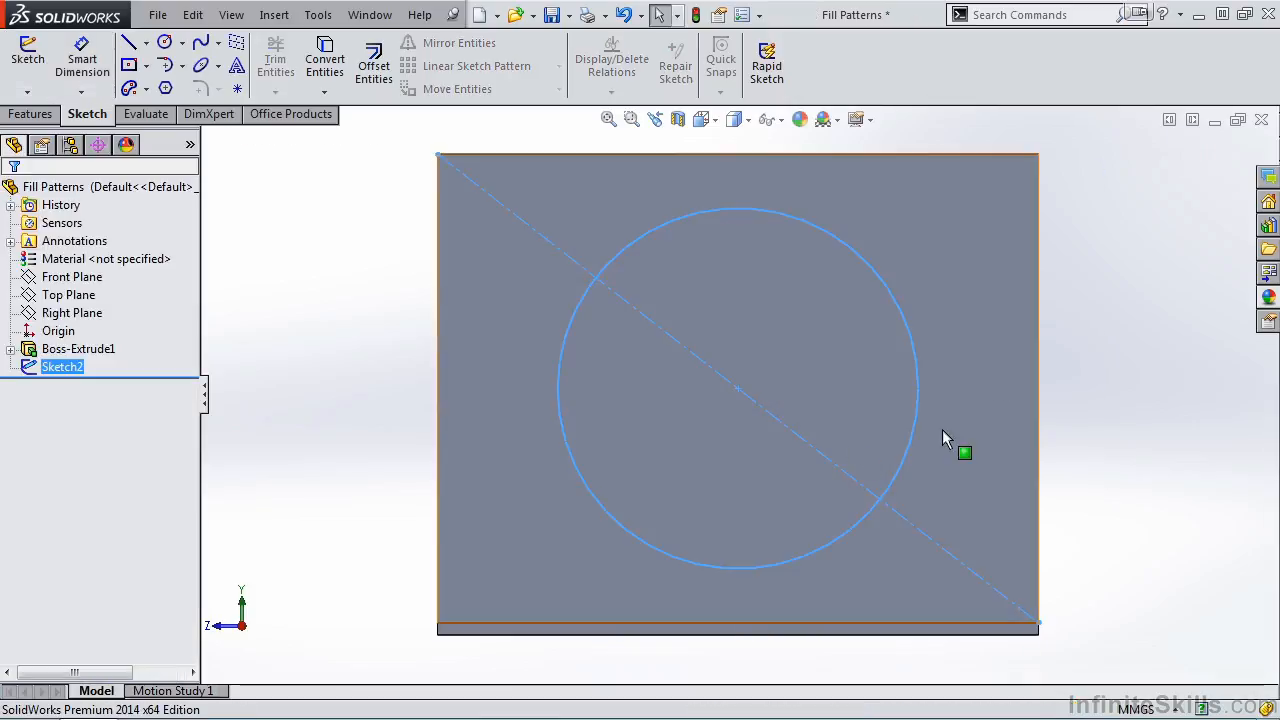
Step: Start a Fill Pattern and use the circle sketch, Sketch2, as its fill boundary
{"action": "left_click", "coordinate": [44, 114]}
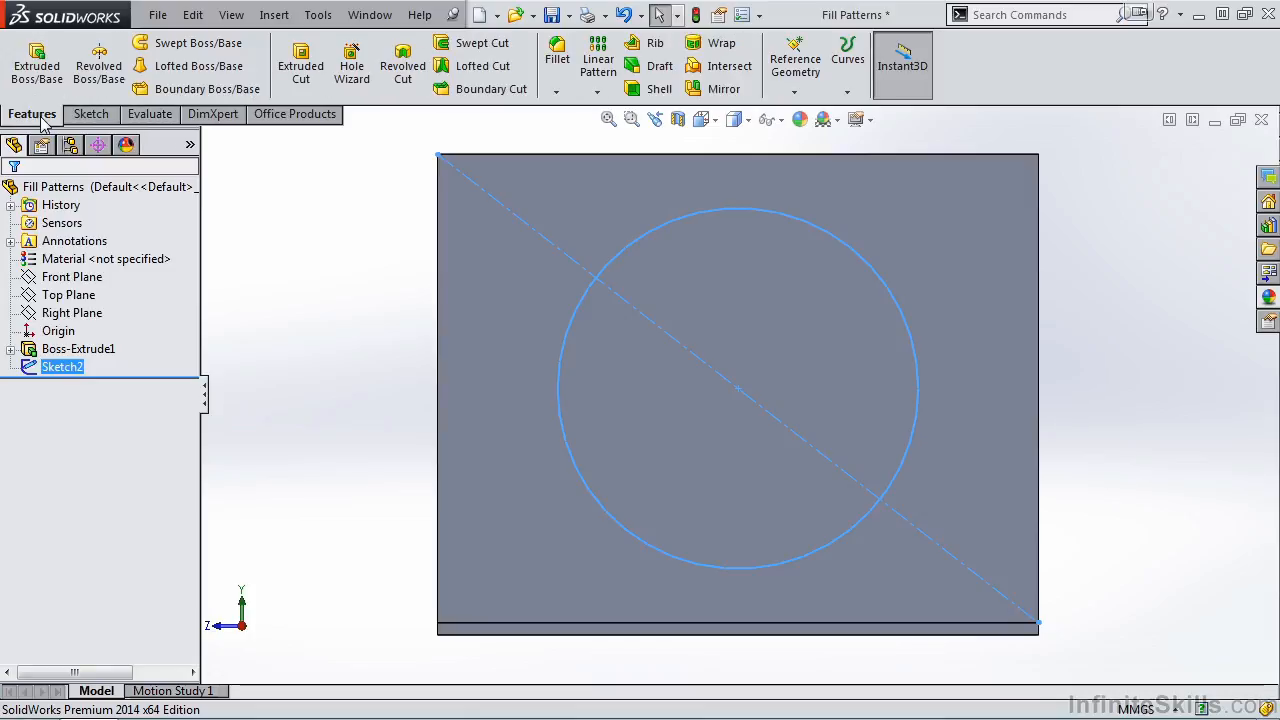
{"action": "left_click", "coordinate": [597, 91]}
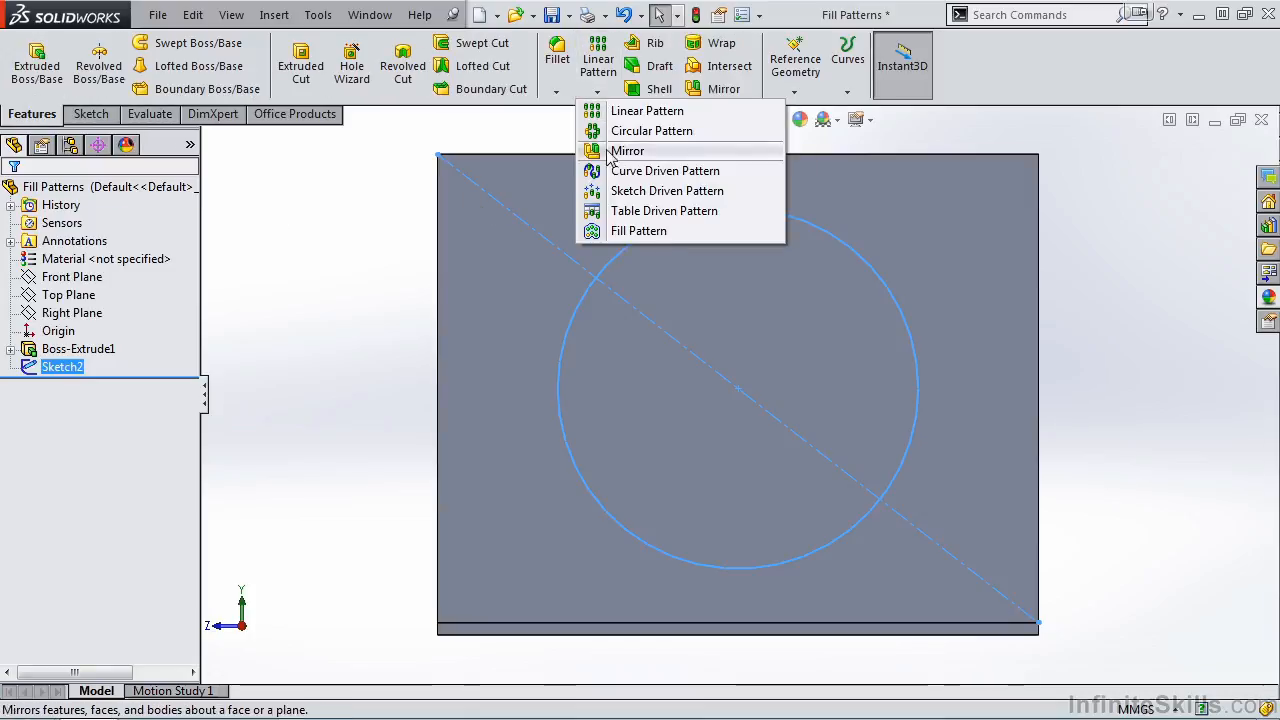
{"action": "left_click", "coordinate": [639, 230]}
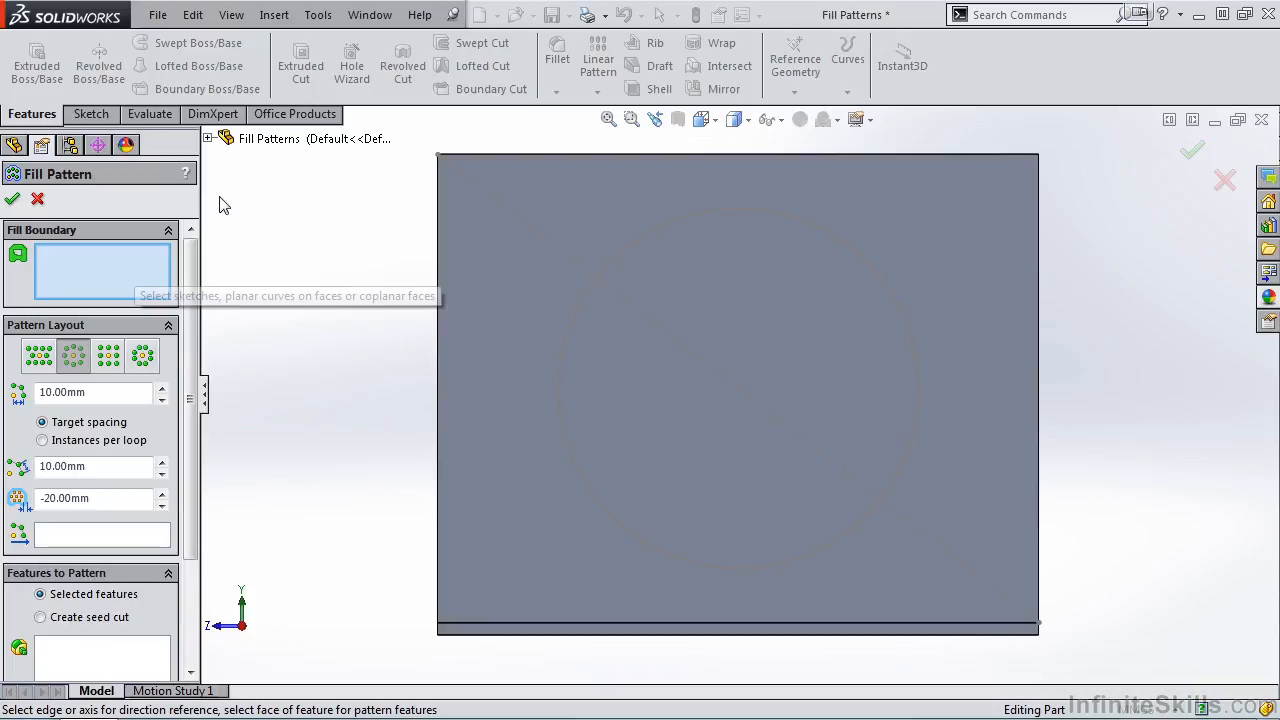
{"action": "left_click", "coordinate": [208, 139]}
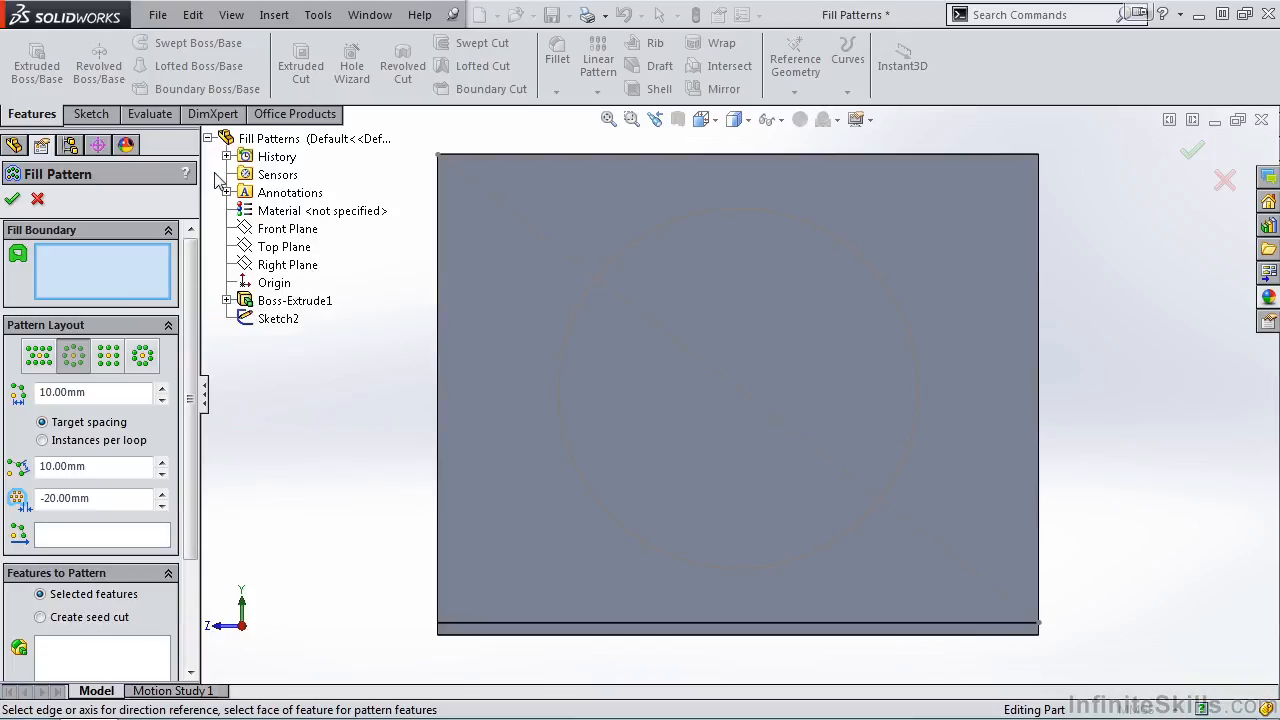
{"action": "left_click", "coordinate": [277, 319]}
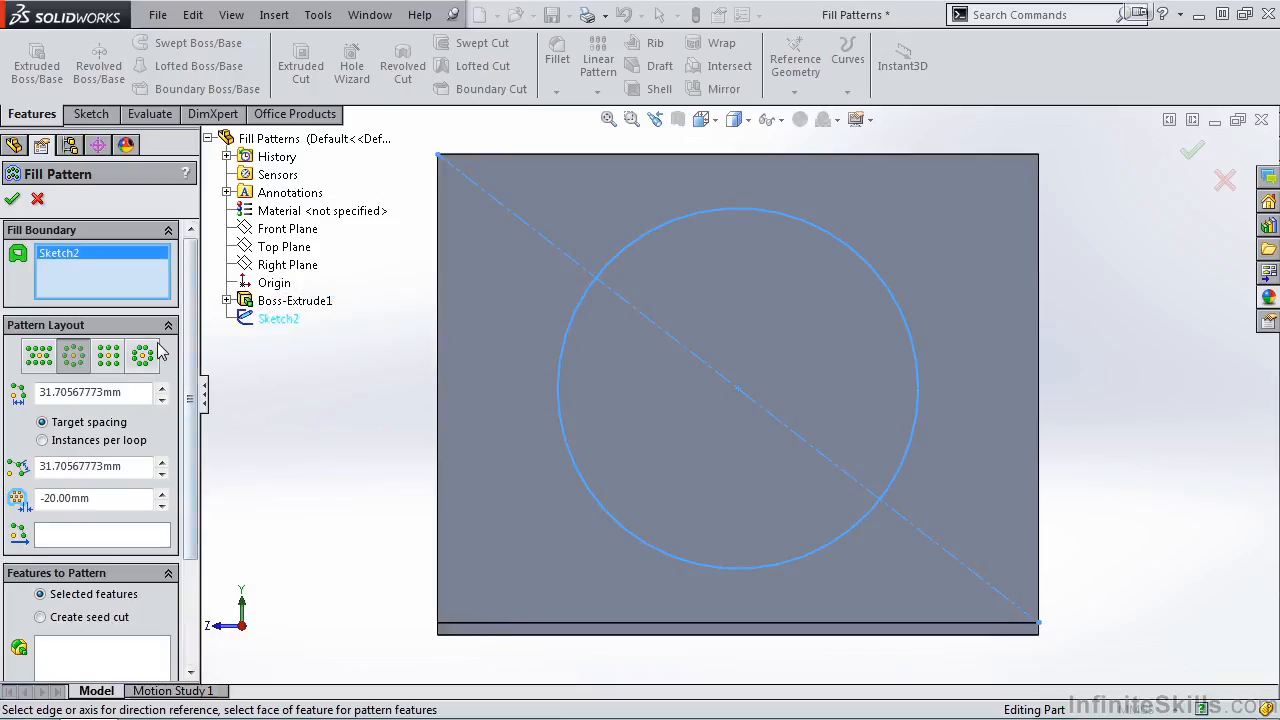
Step: Create a polygon seed cut for the pattern with 6 sides and a 6 mm outer radius
{"action": "left_click_drag", "start_coordinate": [190, 343], "coordinate": [197, 448]}
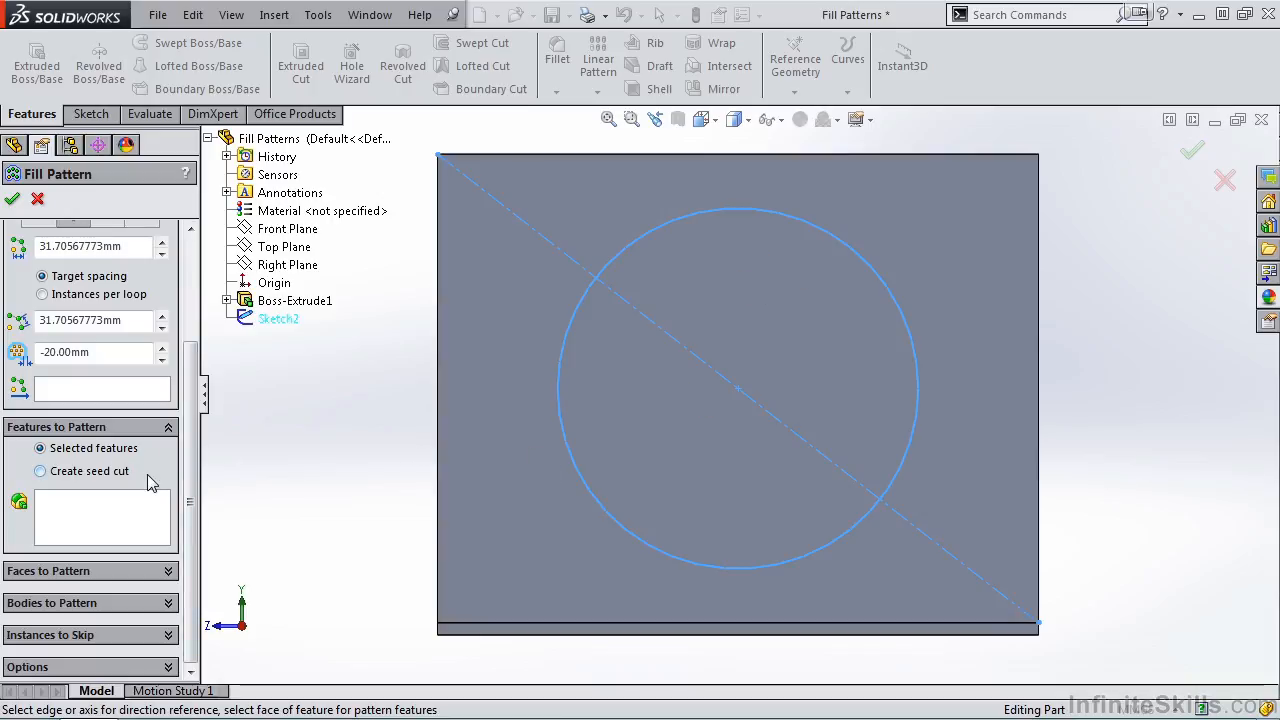
{"action": "left_click", "coordinate": [40, 471]}
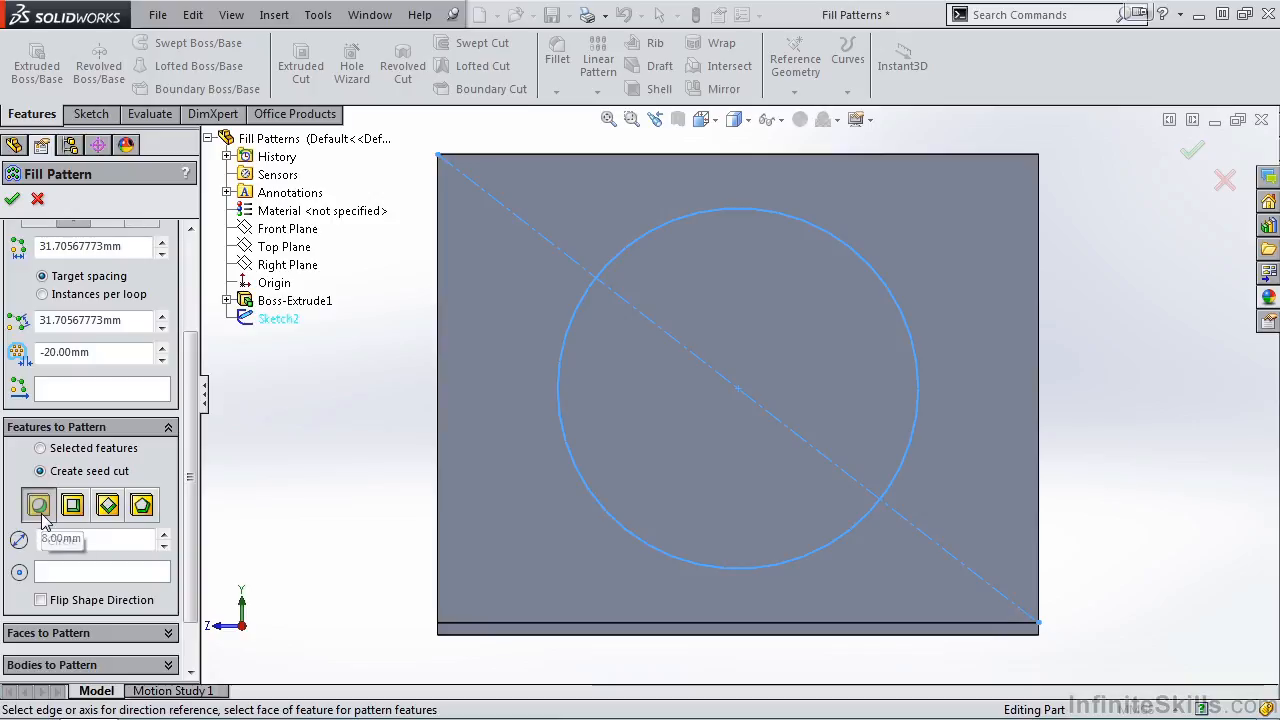
{"action": "left_click", "coordinate": [39, 507]}
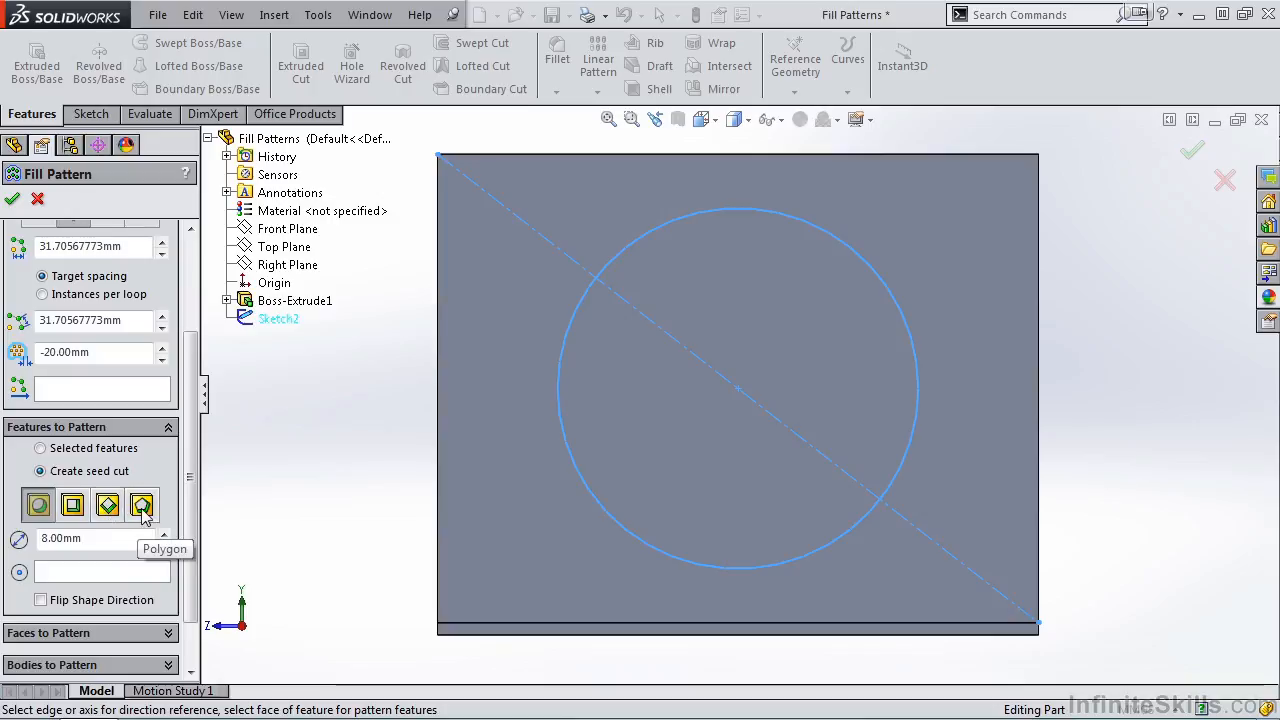
{"action": "left_click", "coordinate": [141, 506]}
{"action": "left_click", "coordinate": [57, 540]}
{"action": "type", "text": "6"}
{"action": "left_click", "coordinate": [62, 573]}
{"action": "left_click_drag", "start_coordinate": [80, 573], "coordinate": [35, 578]}
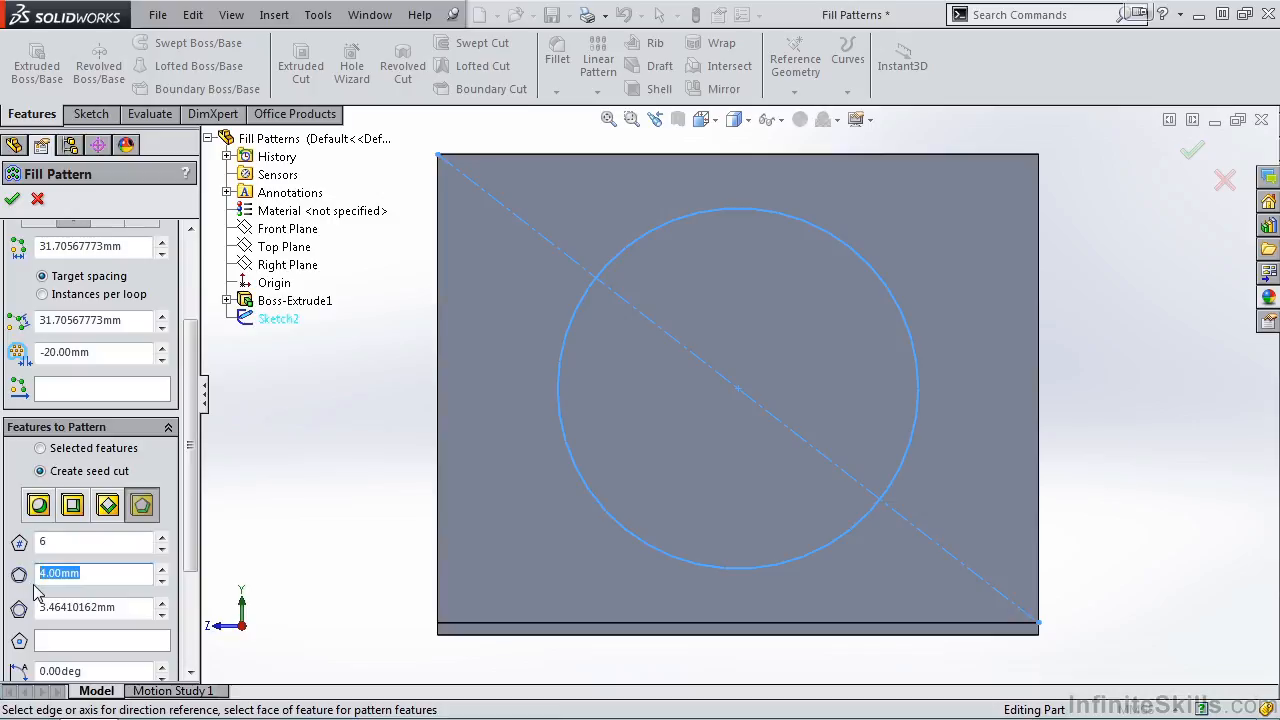
{"action": "type", "text": "6"}
{"action": "key", "text": "Return"}
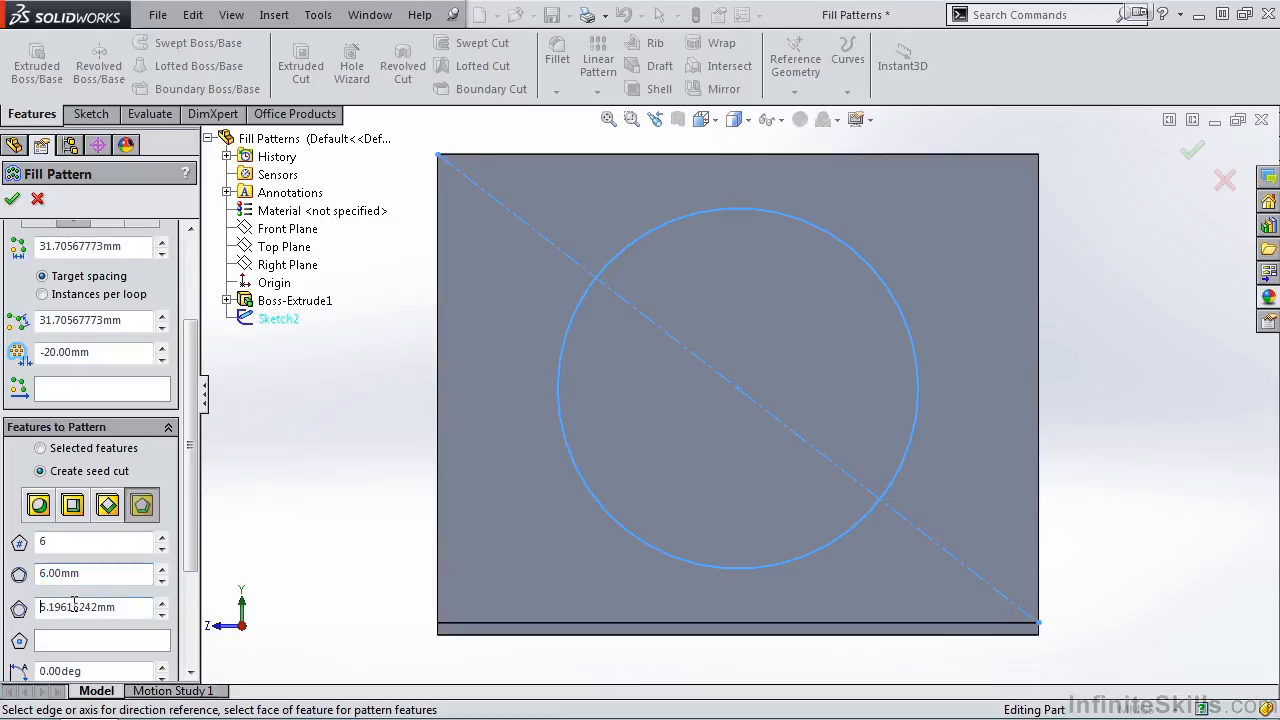
Step: Try the wall's upper horizontal edge as the pattern direction
{"action": "scroll", "coordinate": [185, 517], "scroll_direction": "up", "scroll_amount": 1}
{"action": "left_click_drag", "start_coordinate": [185, 517], "coordinate": [190, 440]}
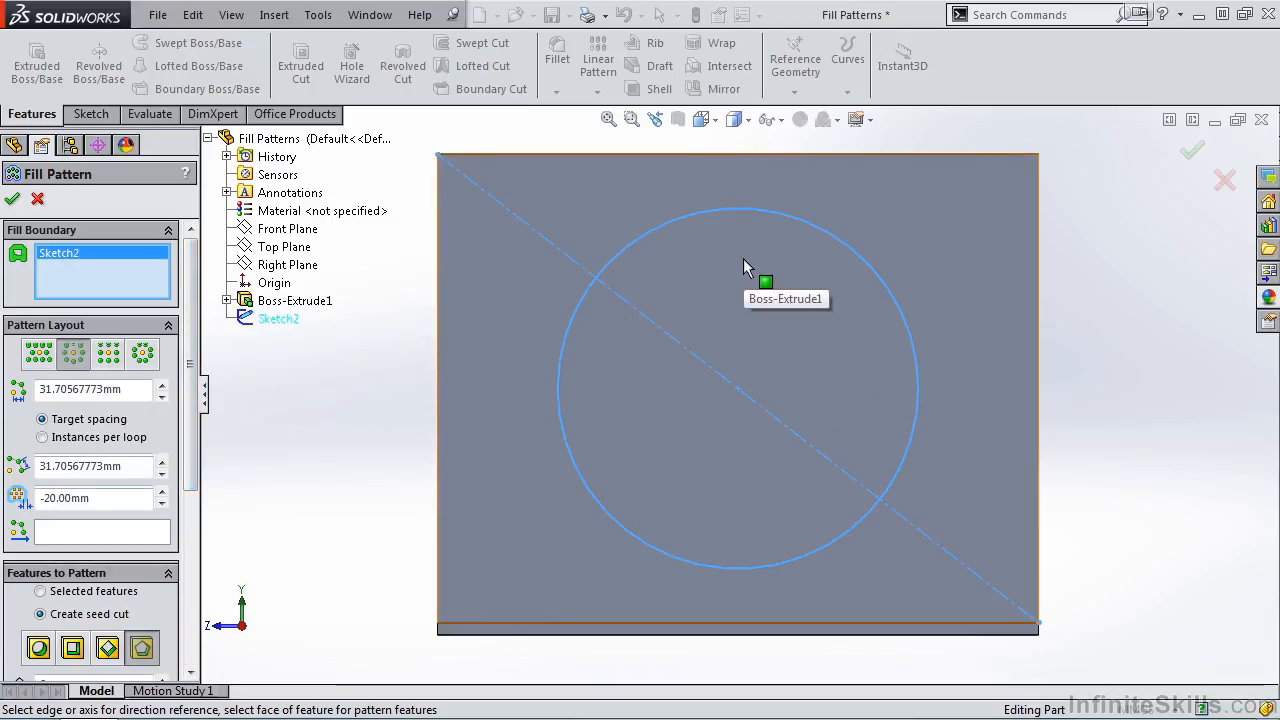
{"action": "left_click", "coordinate": [111, 536]}
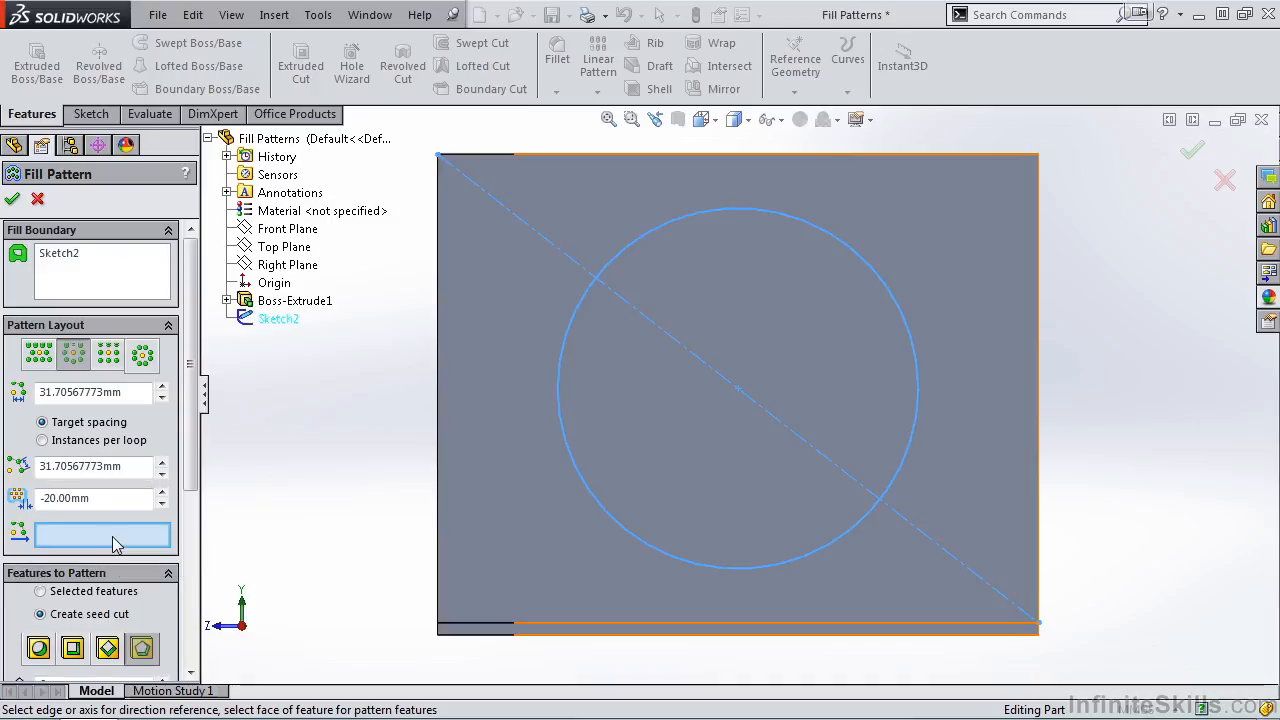
{"action": "left_click", "coordinate": [755, 163]}
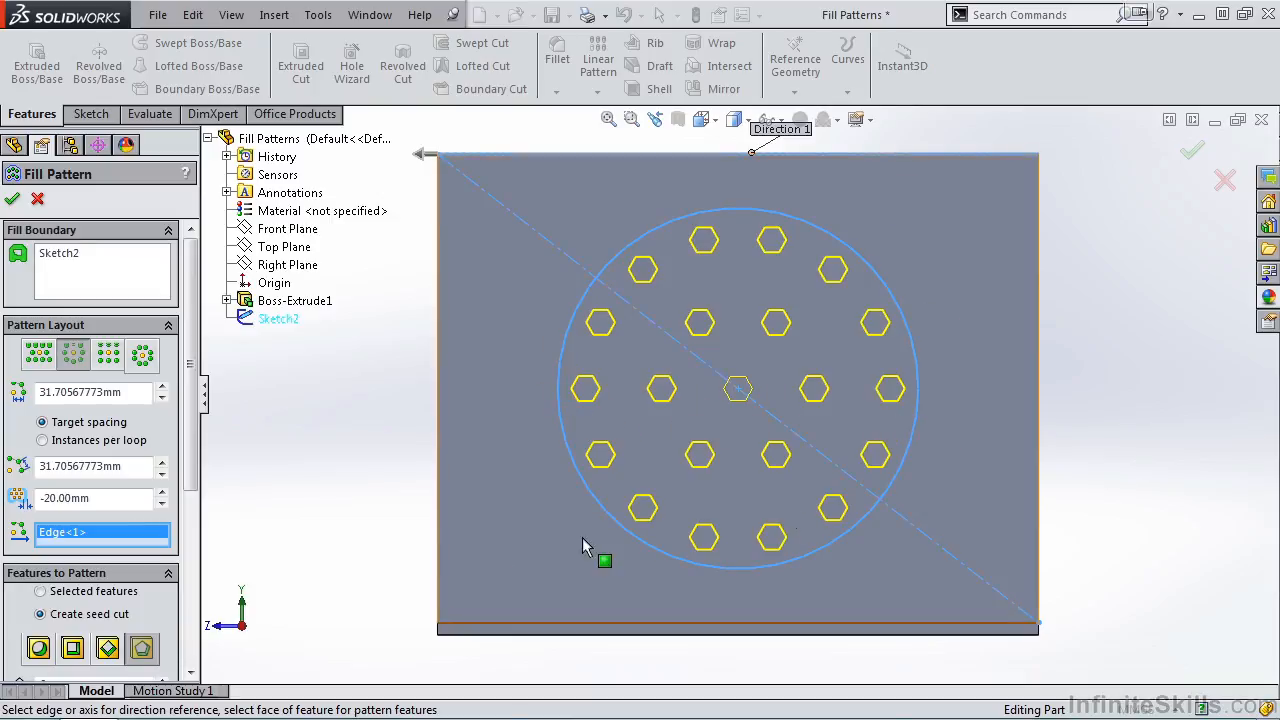
Step: Replace the pattern direction reference with the wall face's right vertical edge
{"action": "right_click", "coordinate": [158, 532]}
{"action": "left_click", "coordinate": [178, 560]}
{"action": "left_click", "coordinate": [1037, 416]}
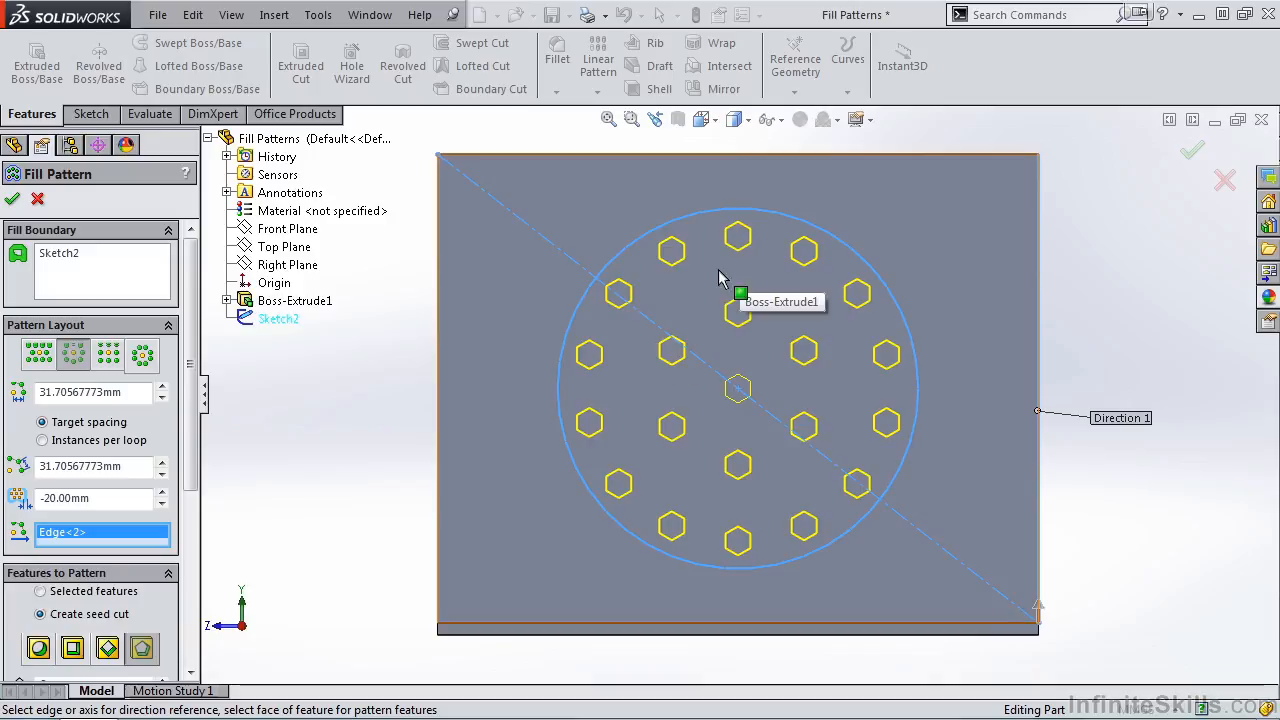
Step: Preview the Perforation, Circular, Square and Polygon pattern layouts, ending on Circular
{"action": "left_click", "coordinate": [37, 362]}
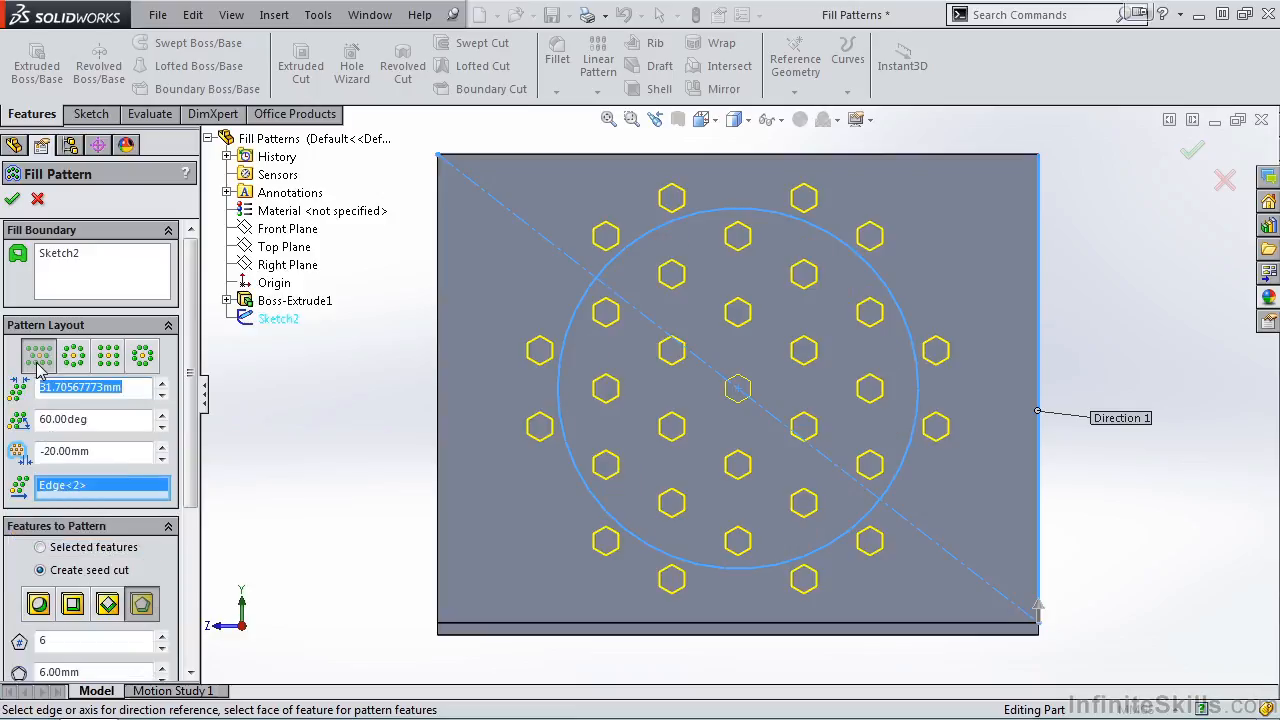
{"action": "left_click", "coordinate": [78, 366]}
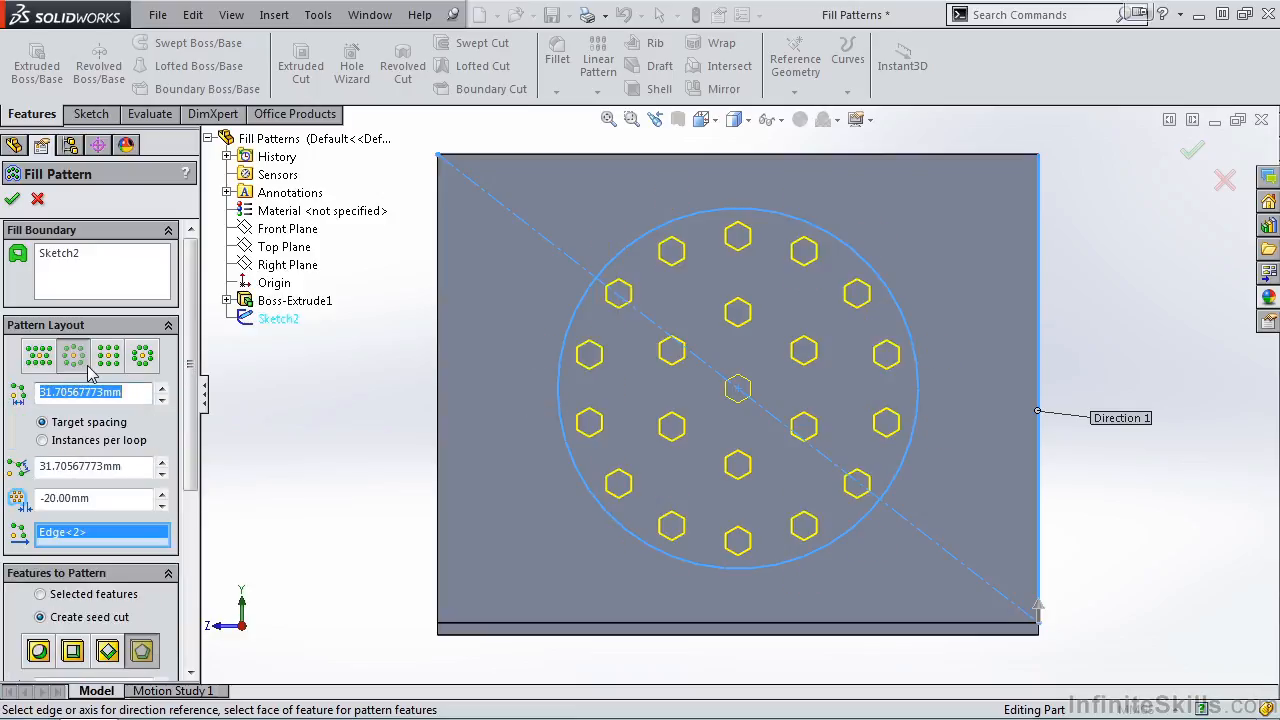
{"action": "left_click", "coordinate": [108, 366]}
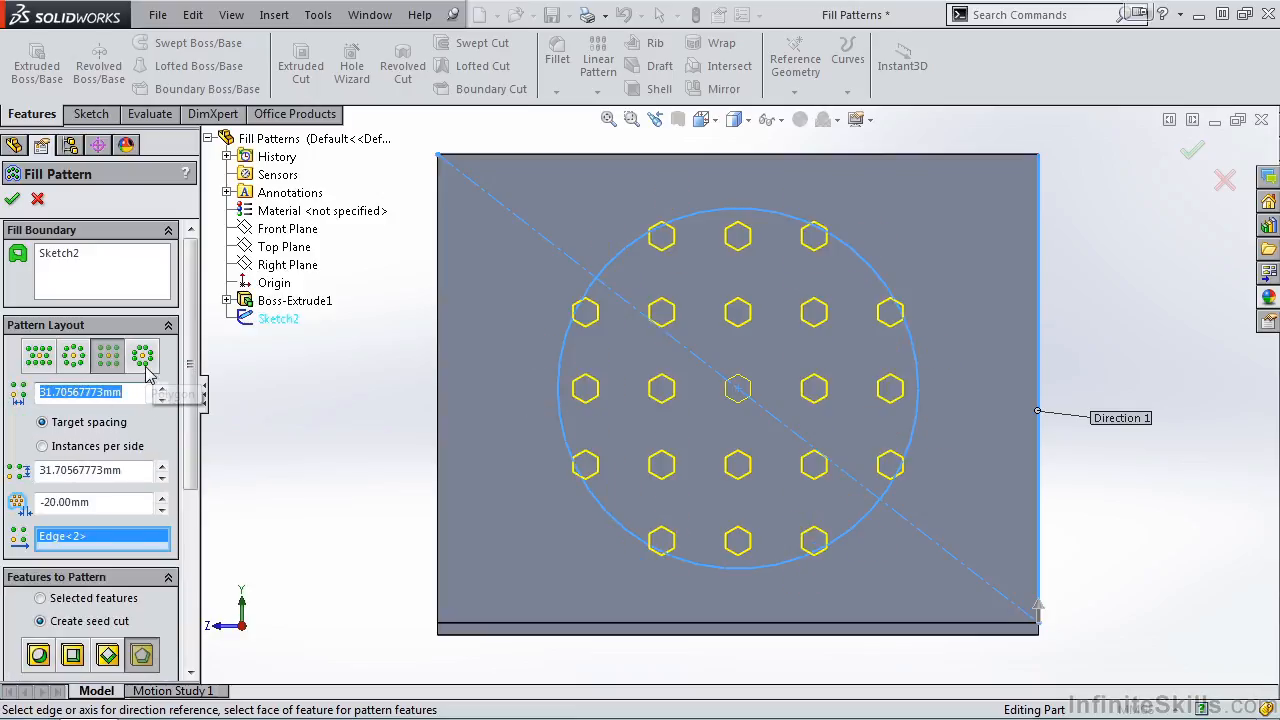
{"action": "left_click", "coordinate": [146, 368]}
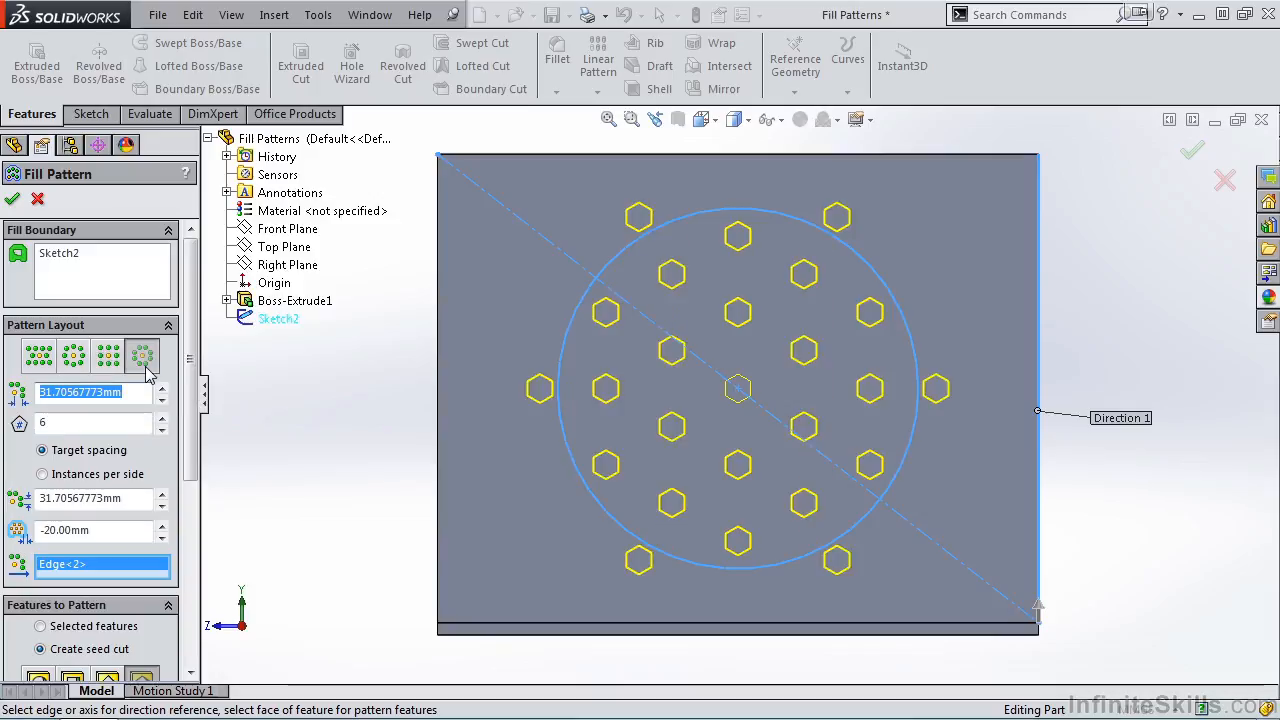
{"action": "left_click", "coordinate": [78, 366]}
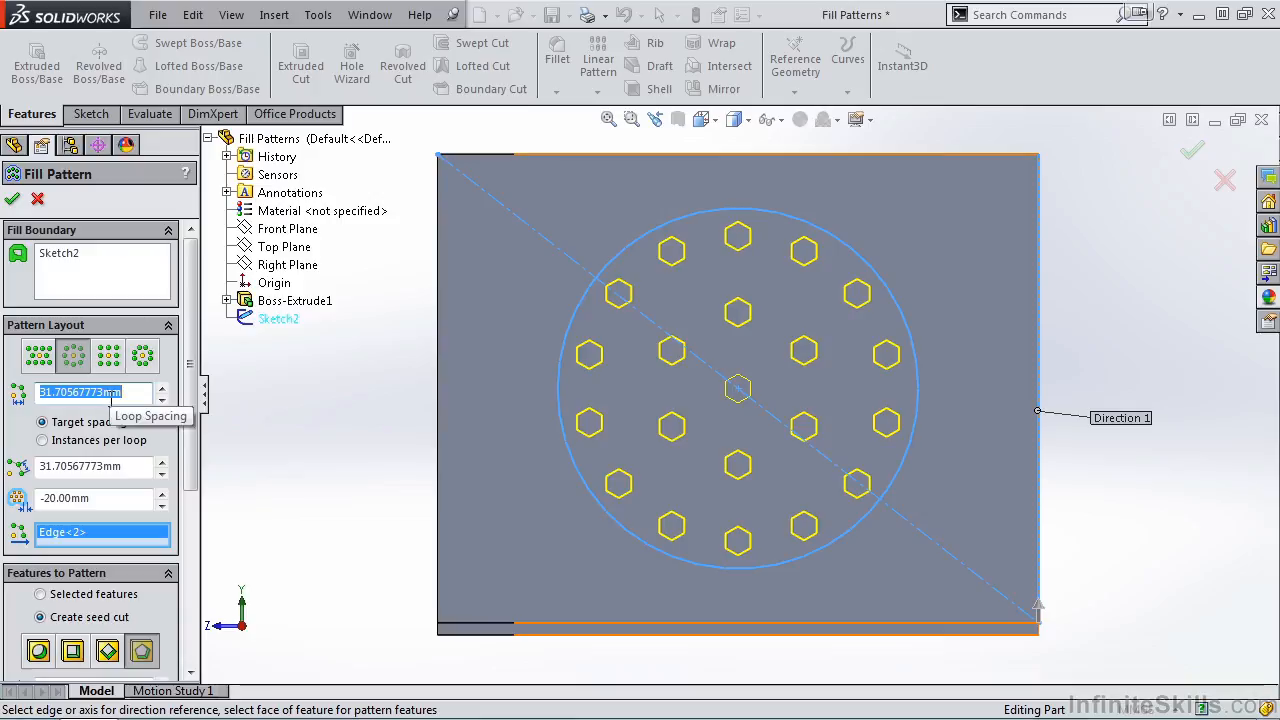
Step: Try a loop spacing of 11.70567773 mm for the circular layout and return it to 31.70567773 mm
{"action": "left_click", "coordinate": [162, 402]}
{"action": "left_click", "coordinate": [162, 402]}
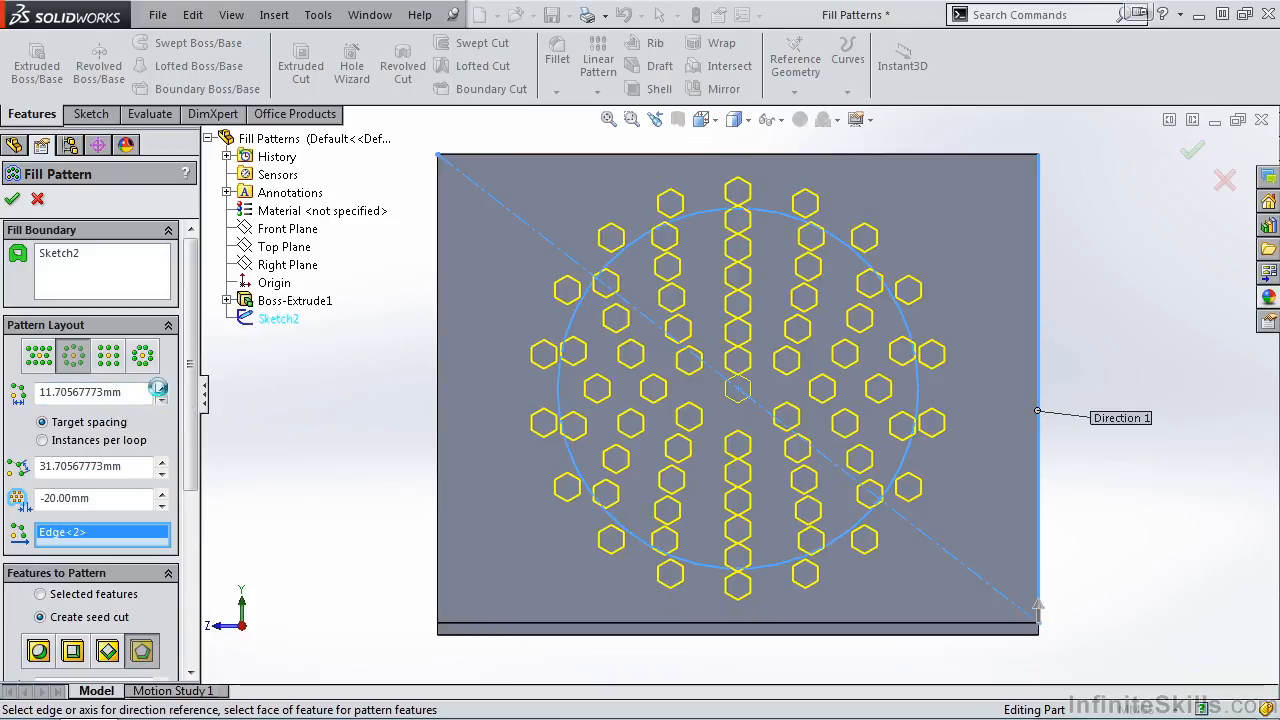
{"action": "left_click", "coordinate": [161, 388]}
{"action": "left_click", "coordinate": [159, 388]}
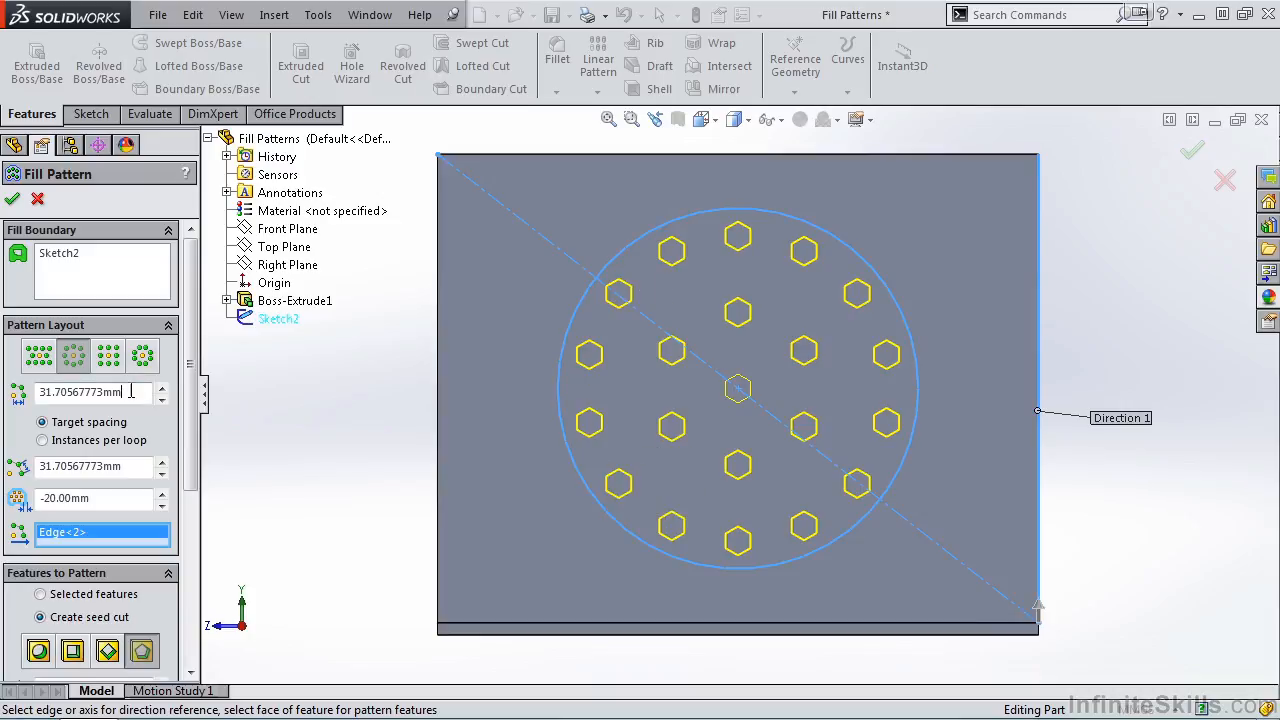
Step: Set the circular layout's loop spacing to 25 mm and its instance spacing to 20 mm
{"action": "left_click_drag", "start_coordinate": [131, 391], "coordinate": [30, 393]}
{"action": "type", "text": "25"}
{"action": "key", "text": "Return"}
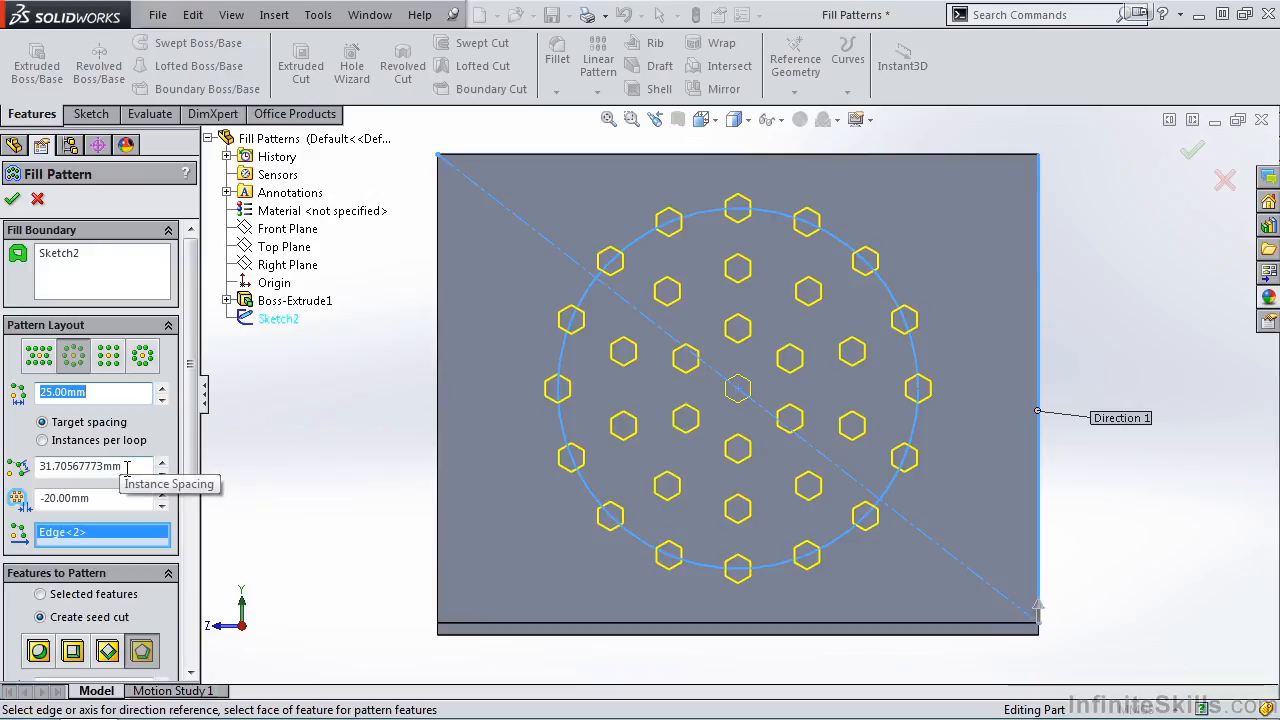
{"action": "left_click_drag", "start_coordinate": [129, 468], "coordinate": [16, 466]}
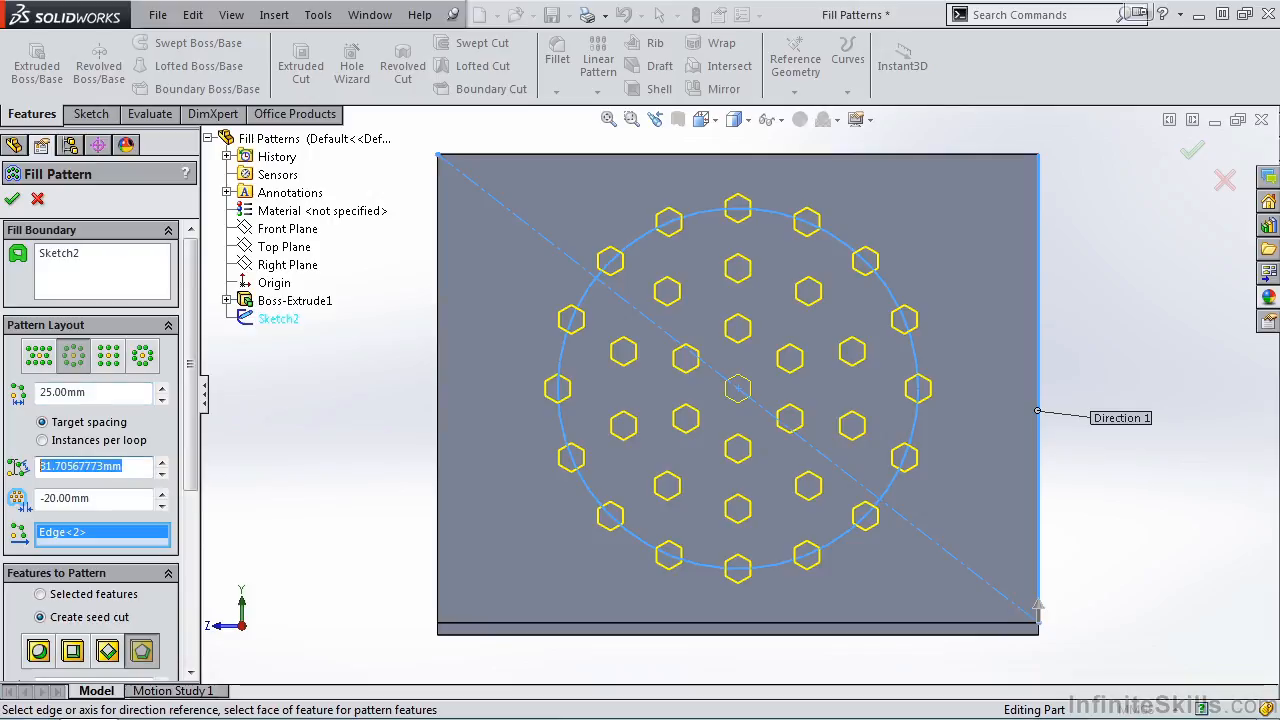
{"action": "type", "text": "20"}
{"action": "key", "text": "Return"}
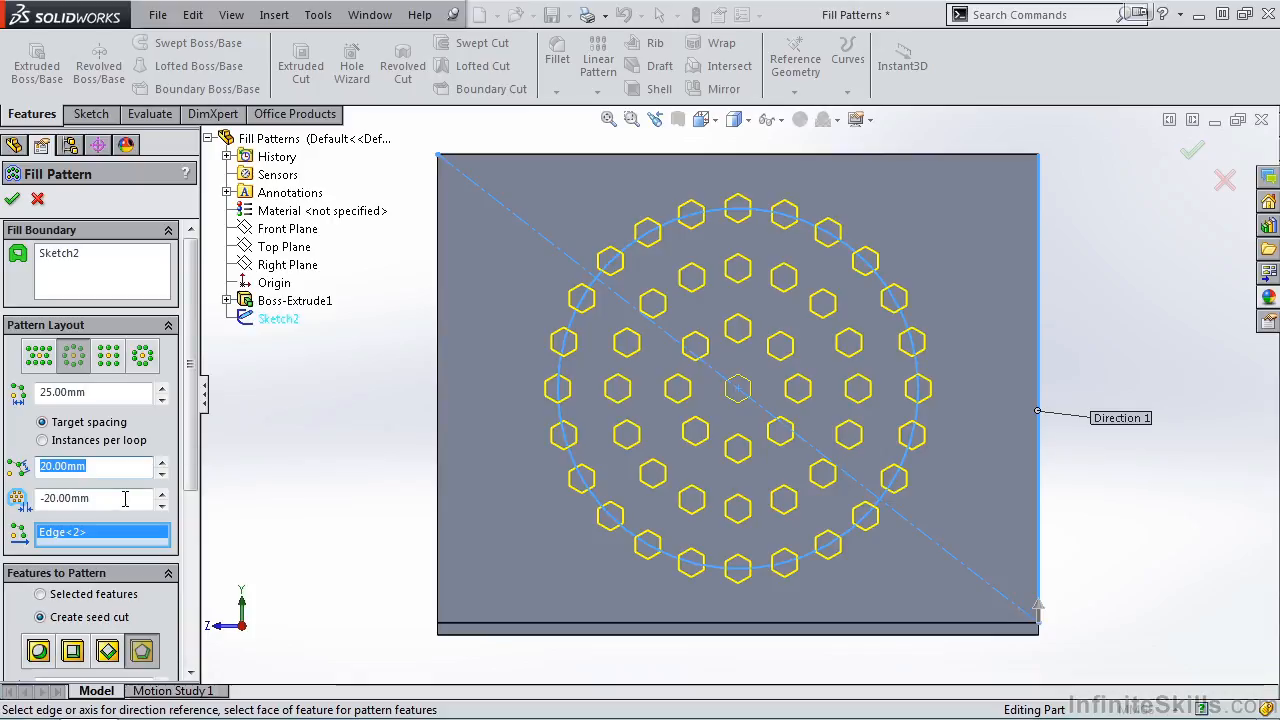
Step: Try a fill pattern margin of 0 mm and lower it to -10 mm
{"action": "left_click_drag", "start_coordinate": [121, 501], "coordinate": [33, 502]}
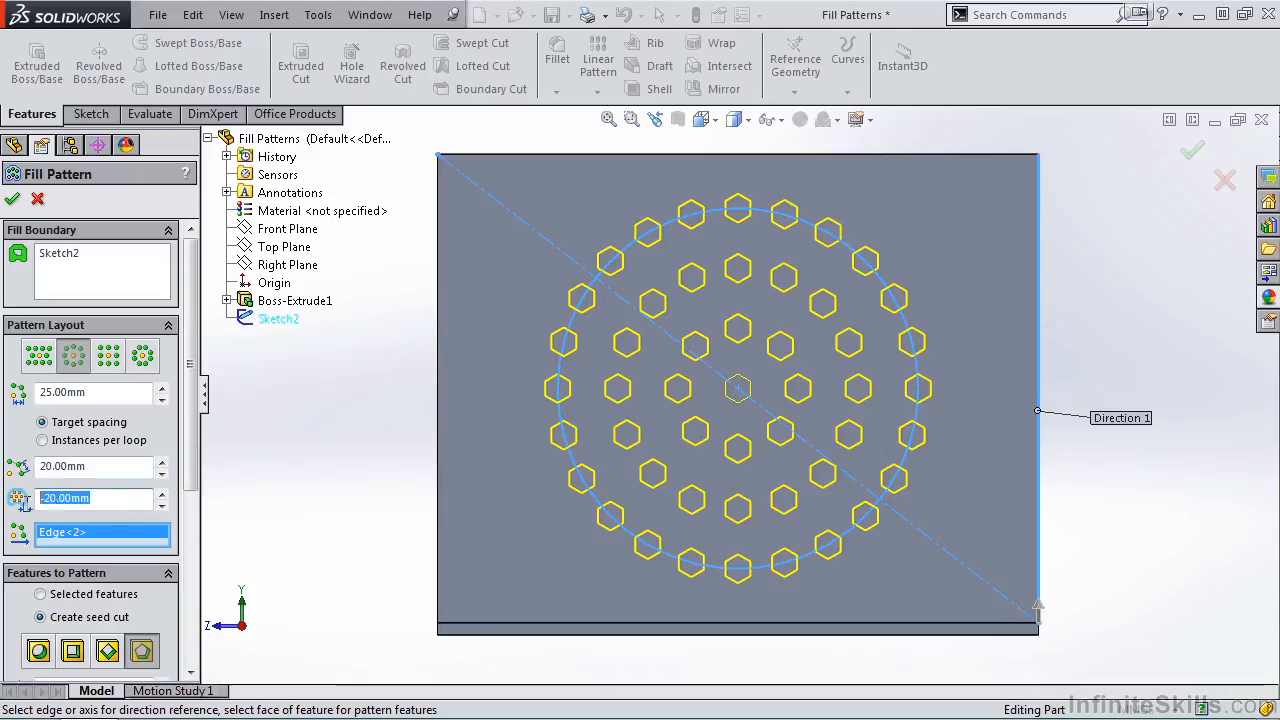
{"action": "type", "text": "00"}
{"action": "key", "text": "Return"}
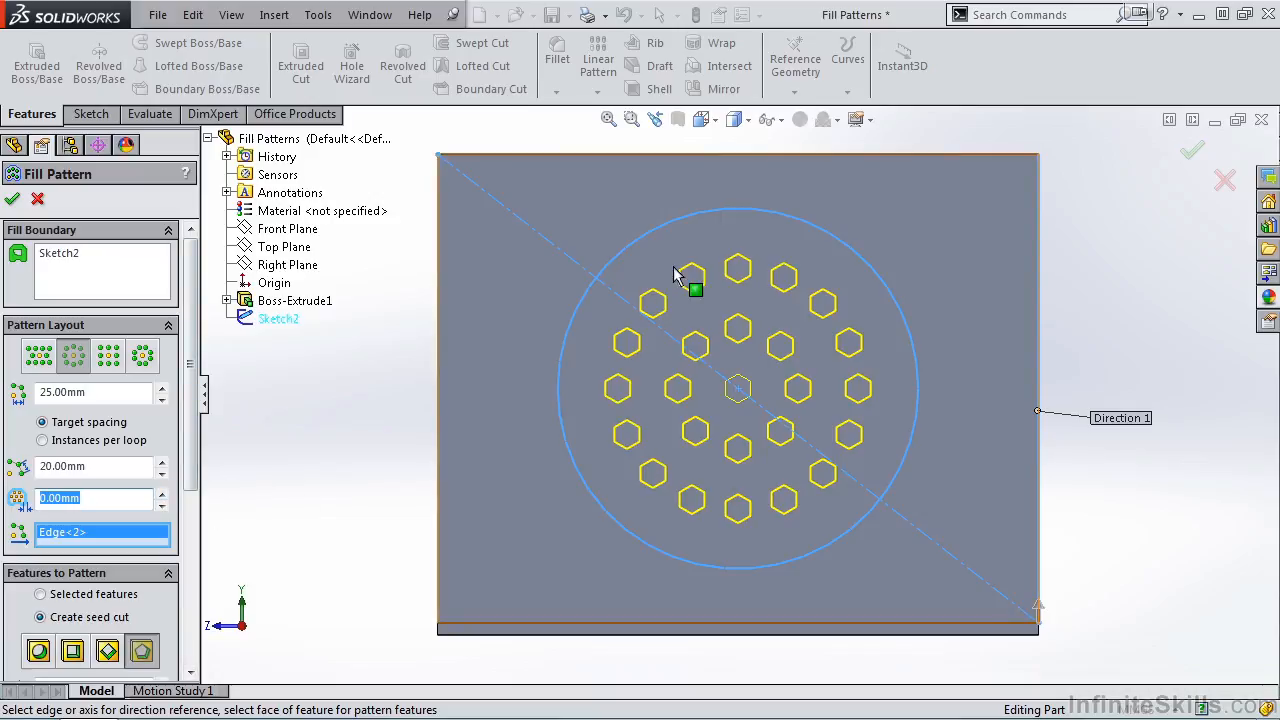
{"action": "left_click", "coordinate": [162, 506]}
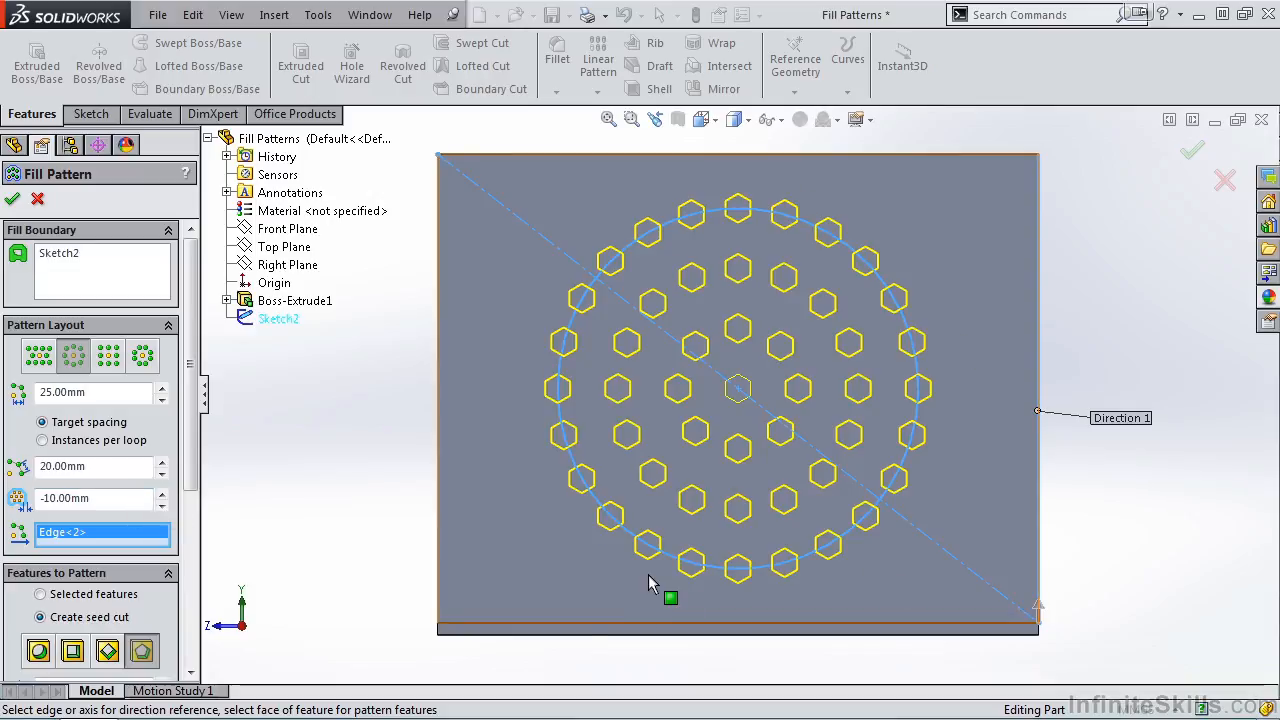
Step: Try skipping four neighbouring hexagons in the upper-left part of the middle loop and restore all four instances
{"action": "left_click_drag", "start_coordinate": [193, 360], "coordinate": [205, 530]}
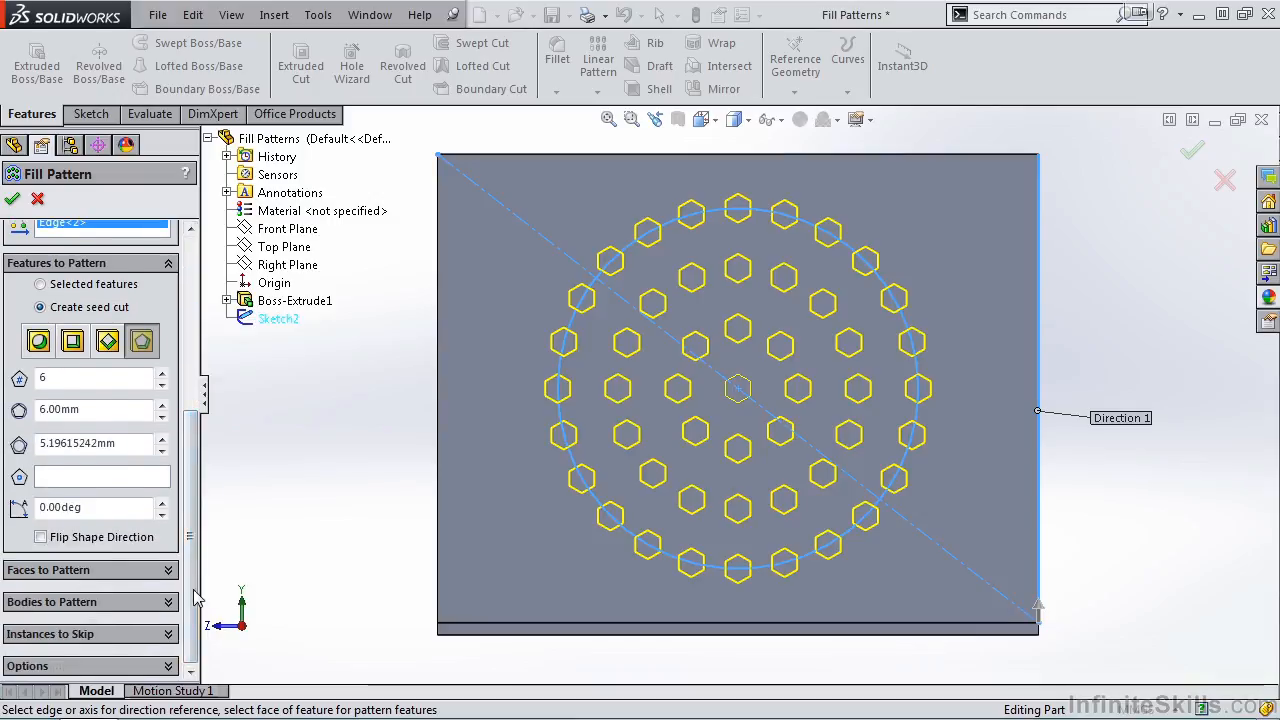
{"action": "left_click", "coordinate": [168, 634]}
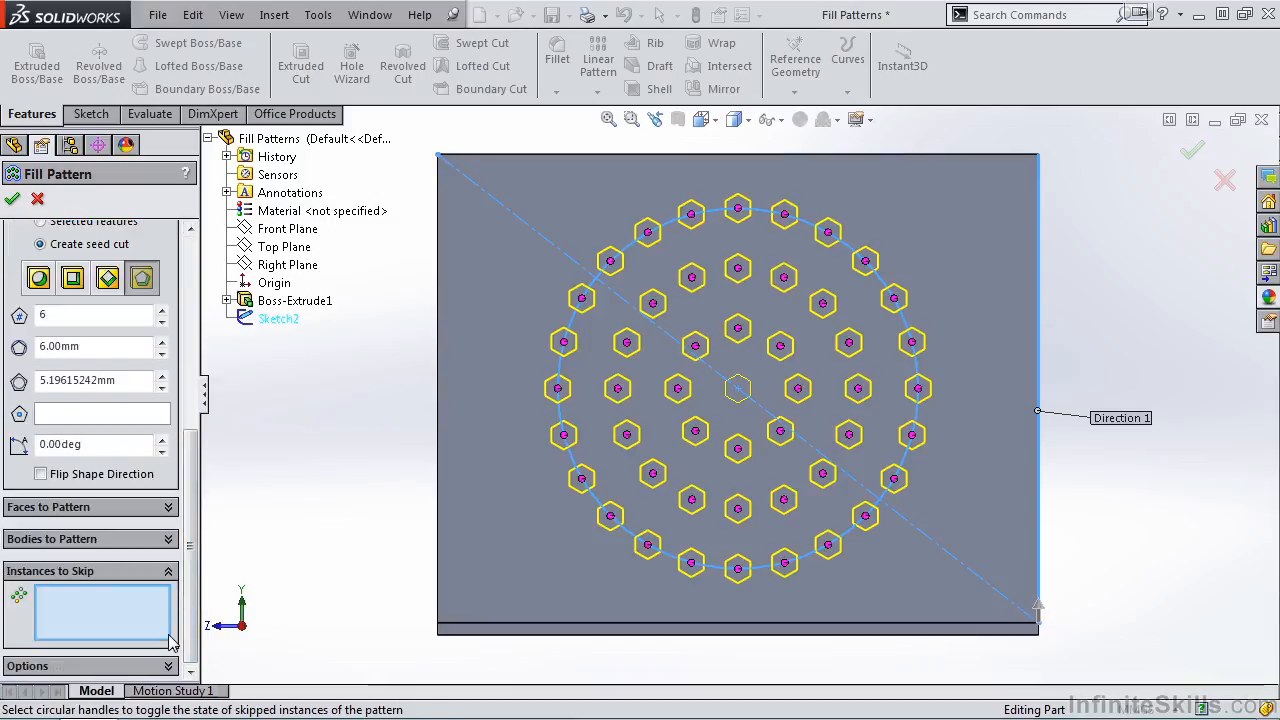
{"action": "left_click", "coordinate": [618, 388]}
{"action": "left_click", "coordinate": [626, 342]}
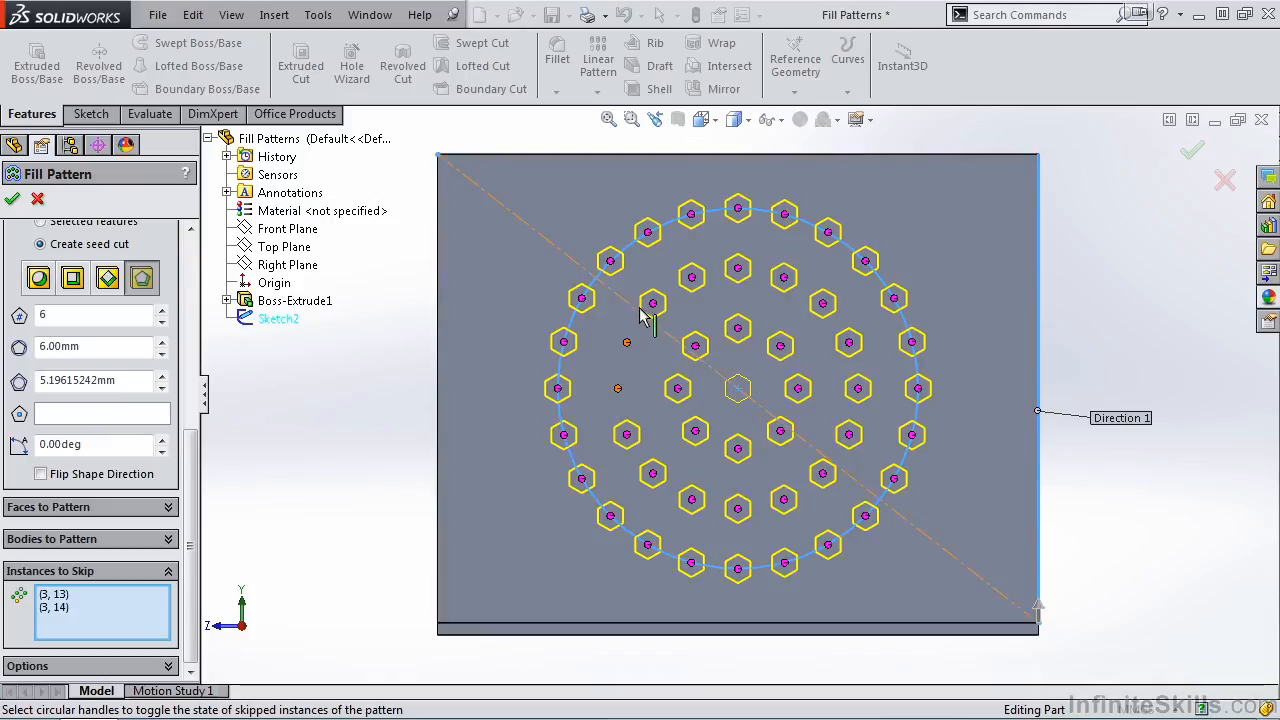
{"action": "left_click", "coordinate": [652, 302]}
{"action": "left_click", "coordinate": [692, 278]}
{"action": "left_click", "coordinate": [692, 278]}
{"action": "left_click", "coordinate": [652, 302]}
{"action": "left_click", "coordinate": [627, 342]}
{"action": "left_click", "coordinate": [617, 388]}
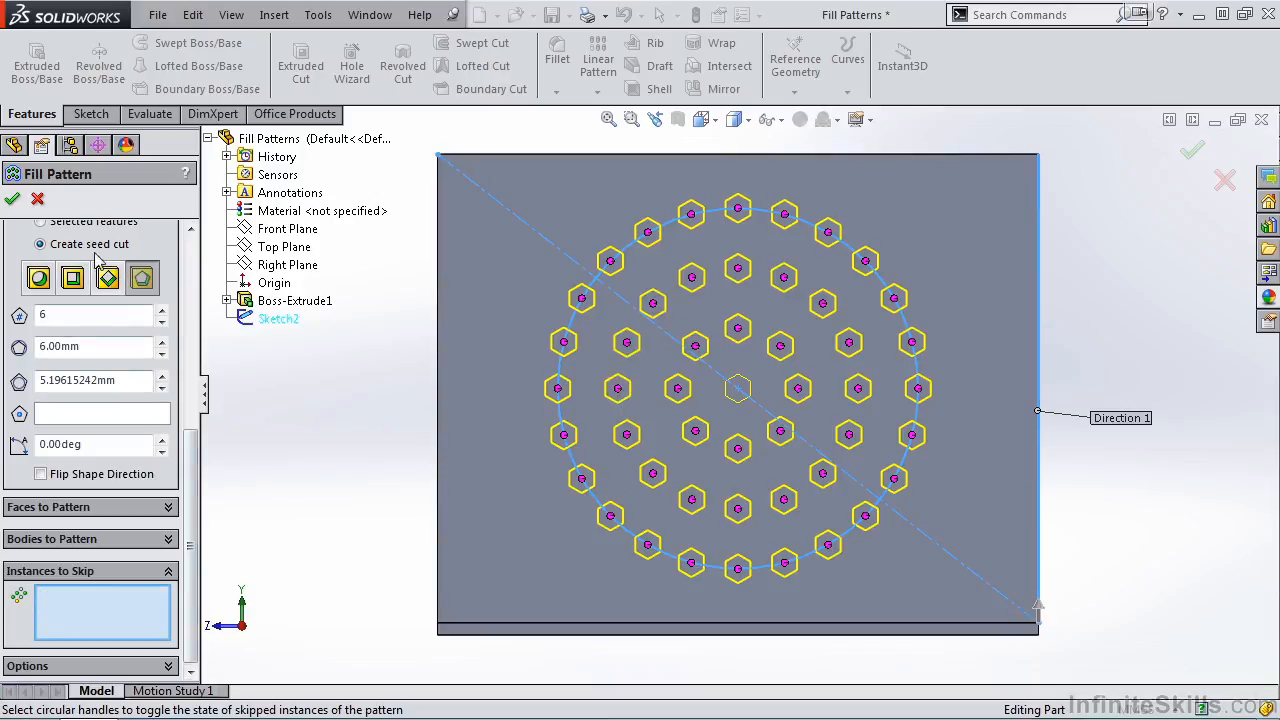
Step: Accept the fill pattern of hexagonal cuts and inspect the perforated wall in a 3D view
{"action": "left_click", "coordinate": [14, 201]}
{"action": "middle_click_drag", "start_coordinate": [794, 512], "coordinate": [832, 549]}
{"action": "scroll", "coordinate": [740, 525], "scroll_direction": "up", "scroll_amount": 5}
{"action": "middle_click_drag", "start_coordinate": [740, 525], "coordinate": [764, 564]}
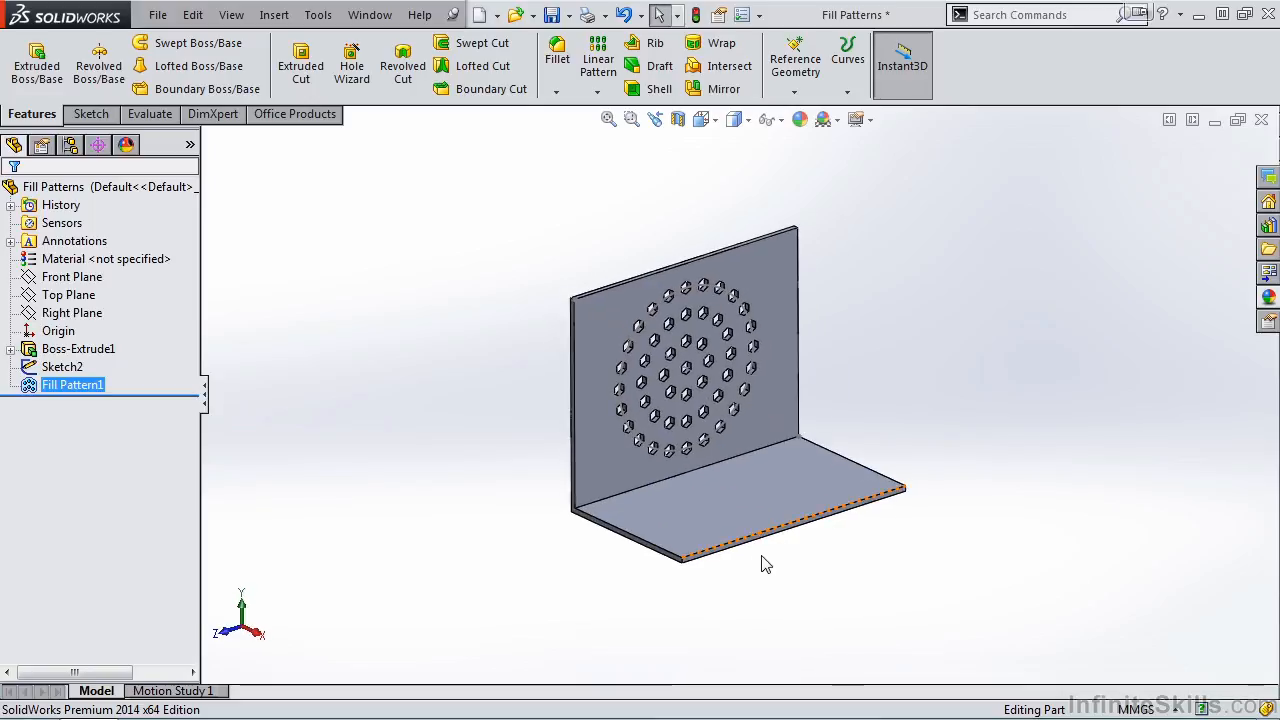